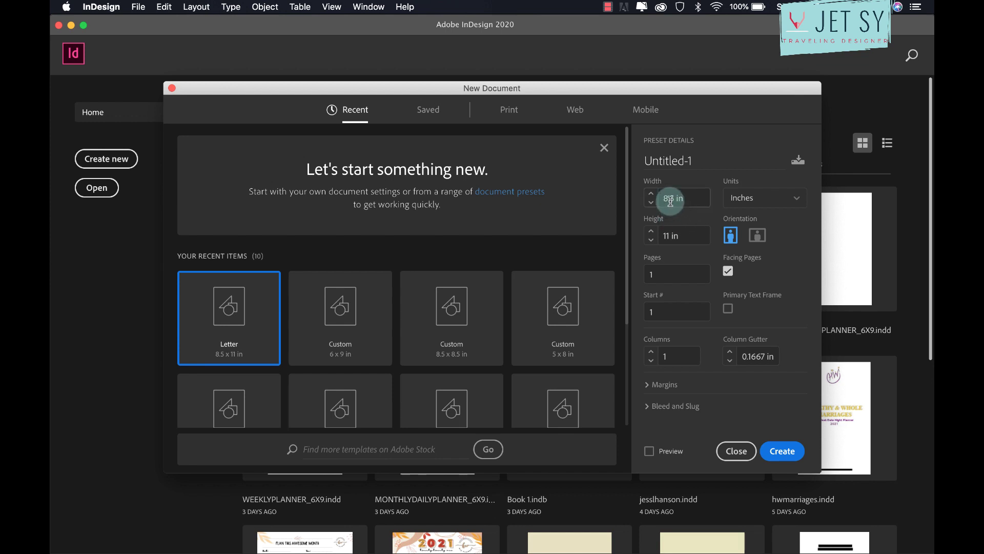
Create a one-page portrait document, 8.5 x 11 in, with facing pages and 0.5 in margins
{"action": "left_click", "coordinate": [653, 384]}
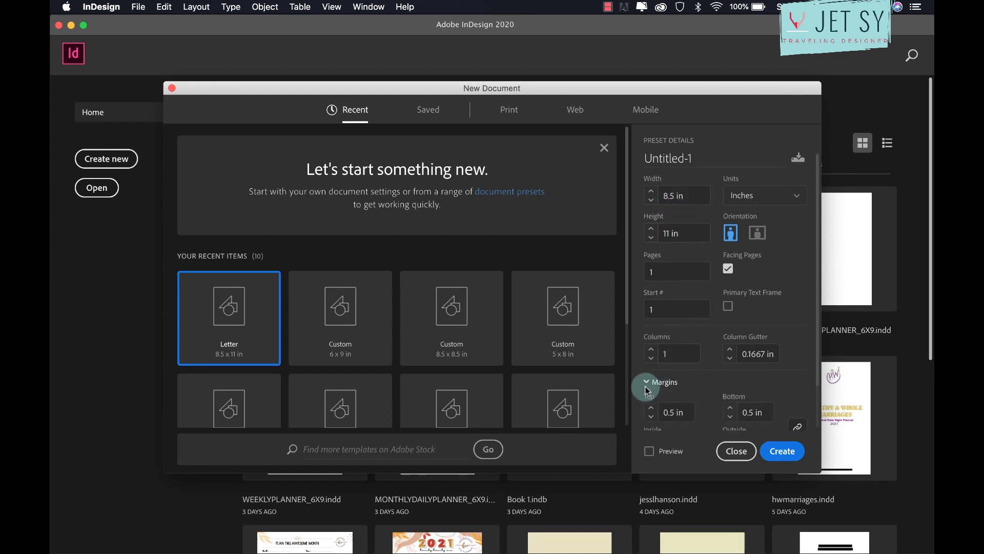
{"action": "scroll", "coordinate": [676, 390], "scroll_direction": "down", "scroll_amount": 2}
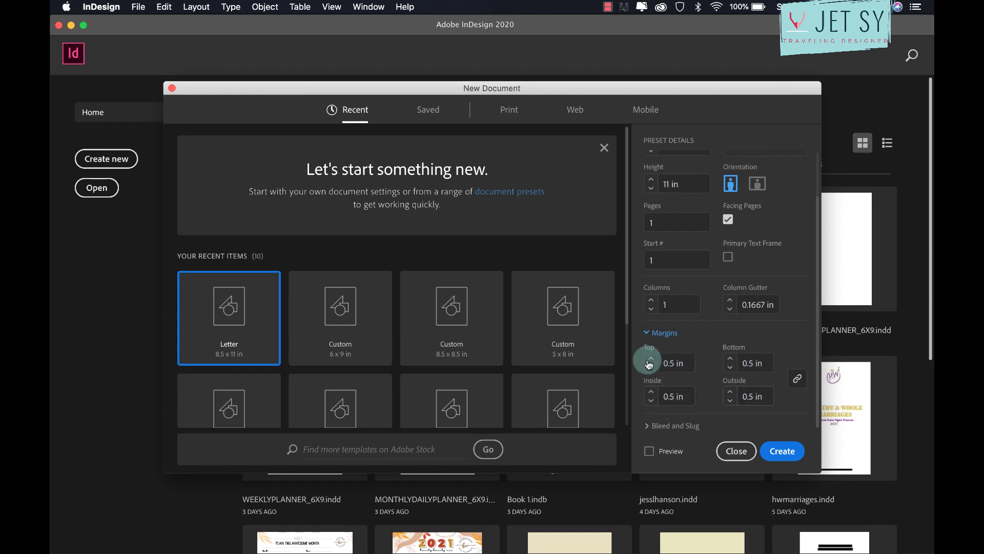
{"action": "left_click", "coordinate": [784, 452]}
Open the A-Master spread for editing
{"action": "double_click", "coordinate": [746, 152]}
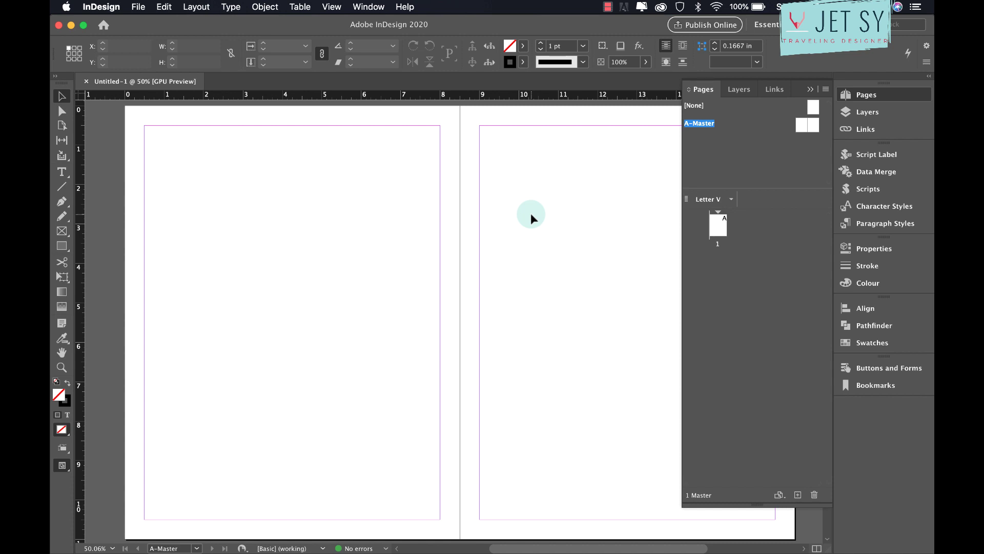
{"action": "scroll", "coordinate": [596, 231], "scroll_direction": "up", "scroll_amount": 1}
{"action": "scroll", "coordinate": [595, 232], "scroll_direction": "right", "scroll_amount": 1}
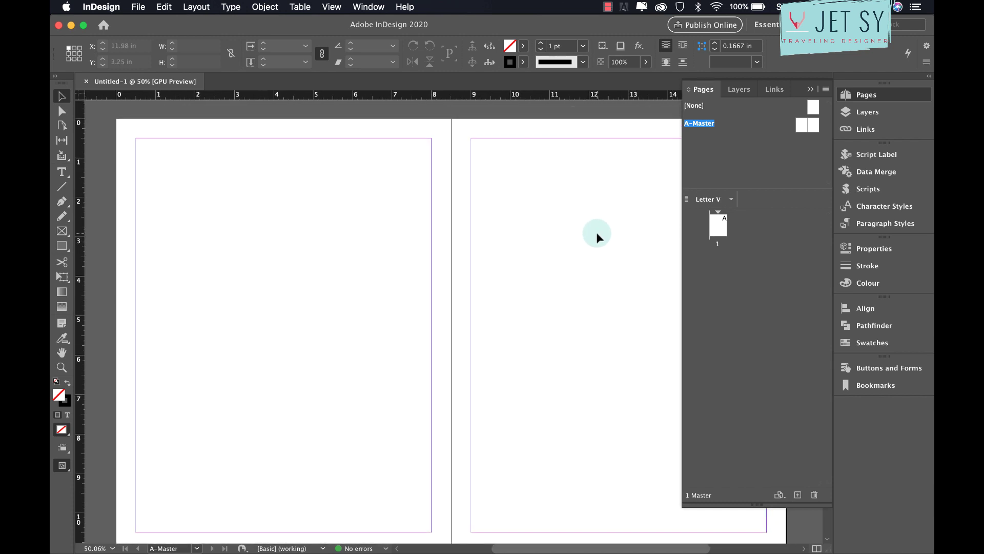
{"action": "scroll", "coordinate": [500, 225], "scroll_direction": "down", "scroll_amount": 1}
{"action": "scroll", "coordinate": [500, 226], "scroll_direction": "right", "scroll_amount": 1}
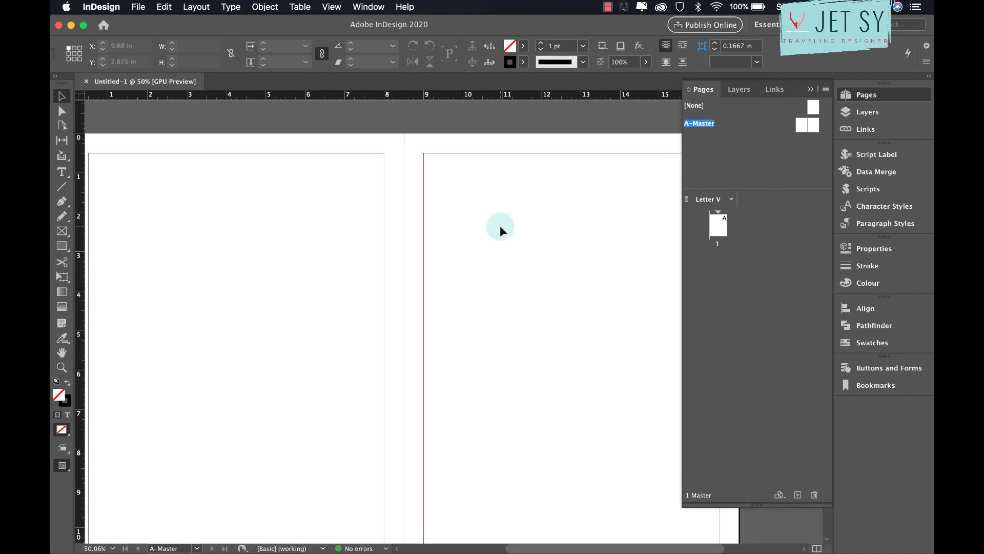
Draw a horizontal line about 7.5 in long along the top margin of the left master page, from margin to margin
{"action": "left_click", "coordinate": [63, 191]}
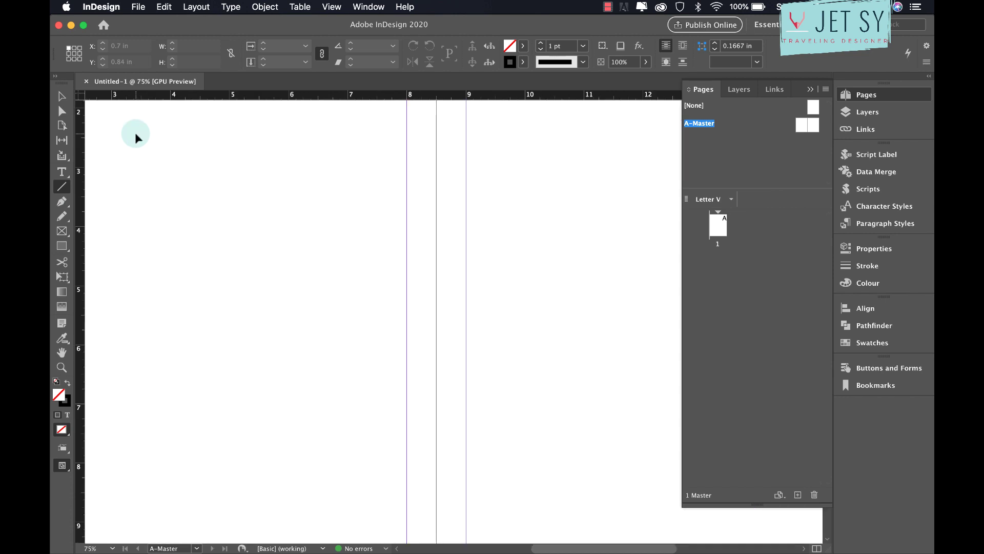
{"action": "key", "text": "super+1"}
{"action": "scroll", "coordinate": [136, 134], "scroll_direction": "left", "scroll_amount": 10}
{"action": "scroll", "coordinate": [136, 134], "scroll_direction": "up", "scroll_amount": 1}
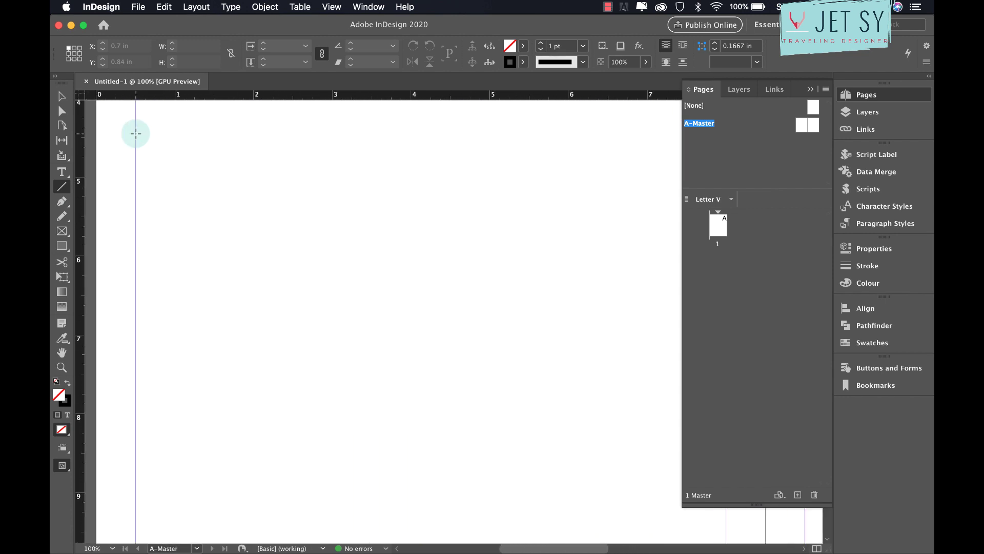
{"action": "scroll", "coordinate": [136, 133], "scroll_direction": "up", "scroll_amount": 5}
{"action": "left_click", "coordinate": [810, 89]}
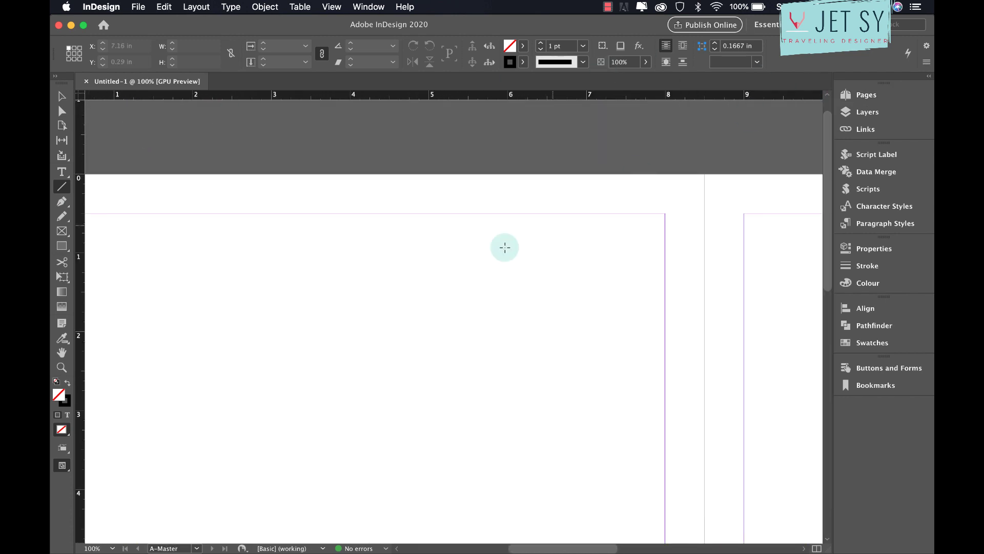
{"action": "scroll", "coordinate": [490, 251], "scroll_direction": "up", "scroll_amount": 1}
{"action": "scroll", "coordinate": [491, 252], "scroll_direction": "left", "scroll_amount": 2}
{"action": "scroll", "coordinate": [491, 252], "scroll_direction": "up", "scroll_amount": 1}
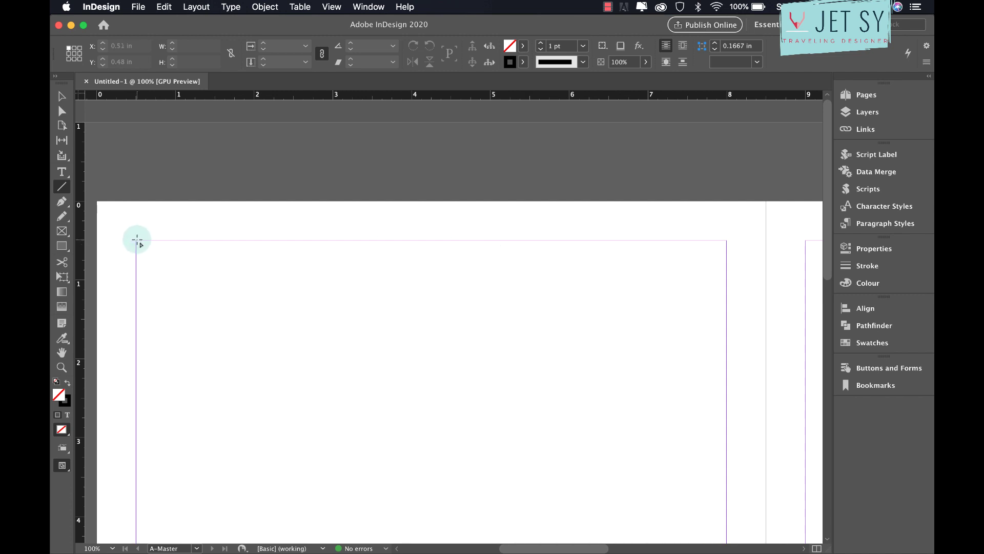
{"action": "left_click_drag", "start_coordinate": [137, 239], "coordinate": [726, 240]}
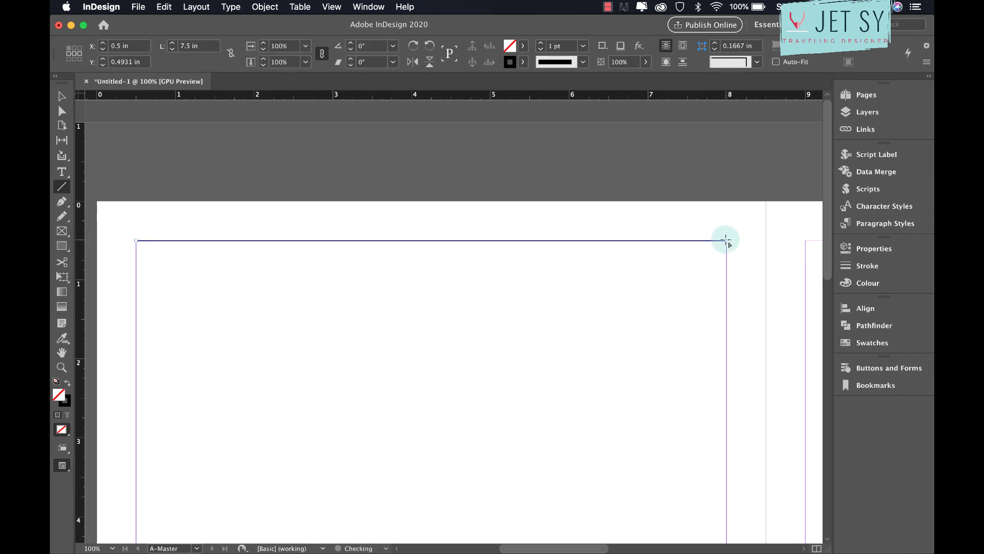
Duplicate the line twice below, spaced about 0.29 in apart, and set the middle line's stroke type to Dotted
{"action": "left_click", "coordinate": [62, 96]}
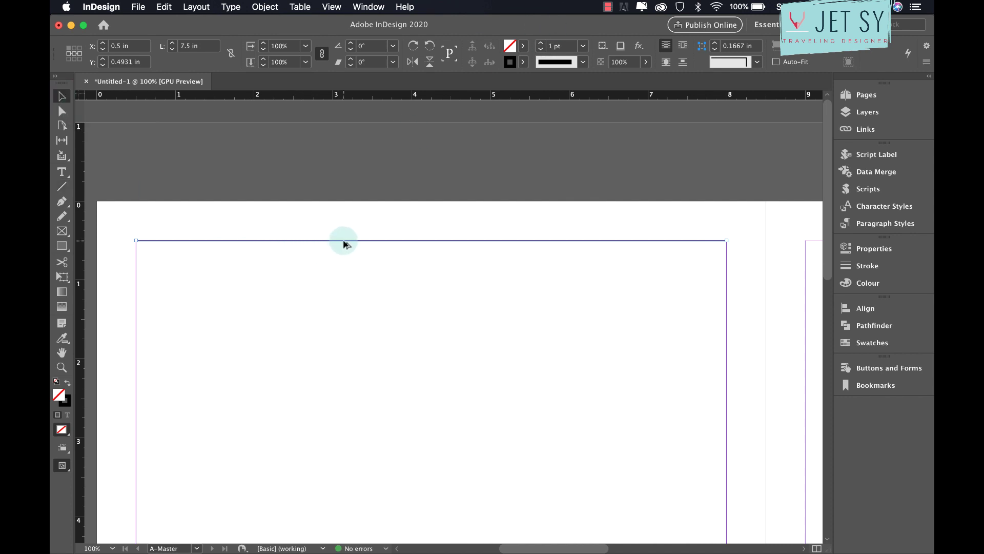
{"action": "left_click_drag", "start_coordinate": [342, 240], "coordinate": [293, 288]}
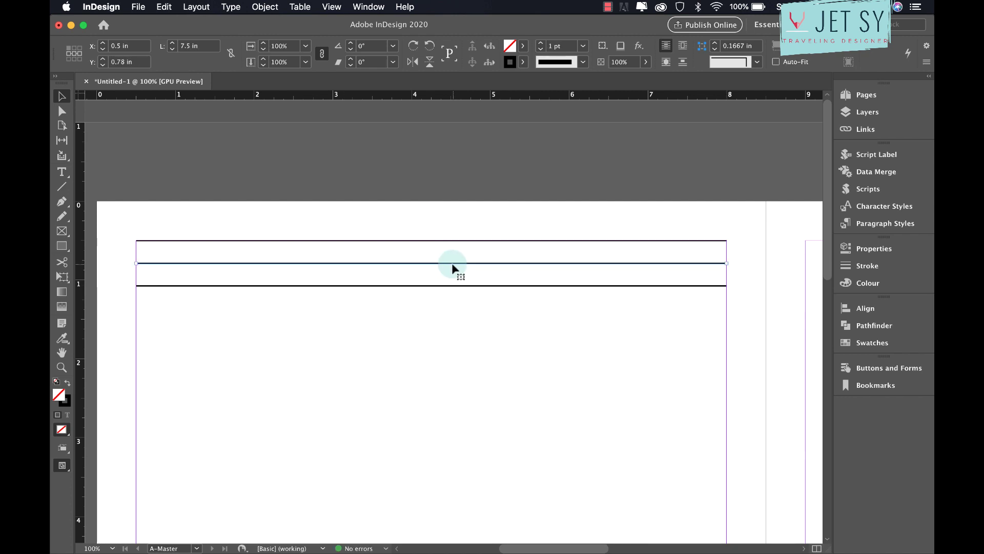
{"action": "left_click", "coordinate": [583, 62]}
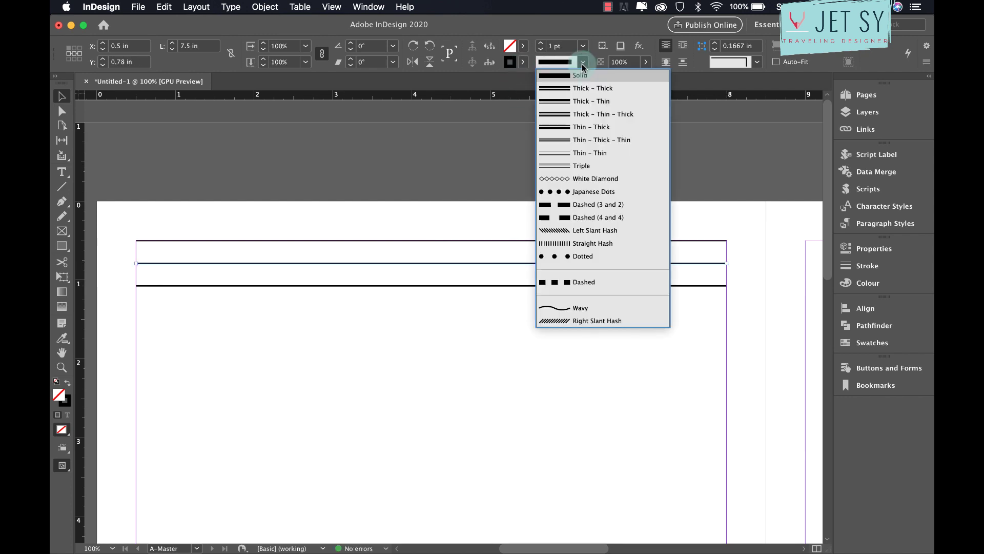
{"action": "left_click", "coordinate": [588, 284]}
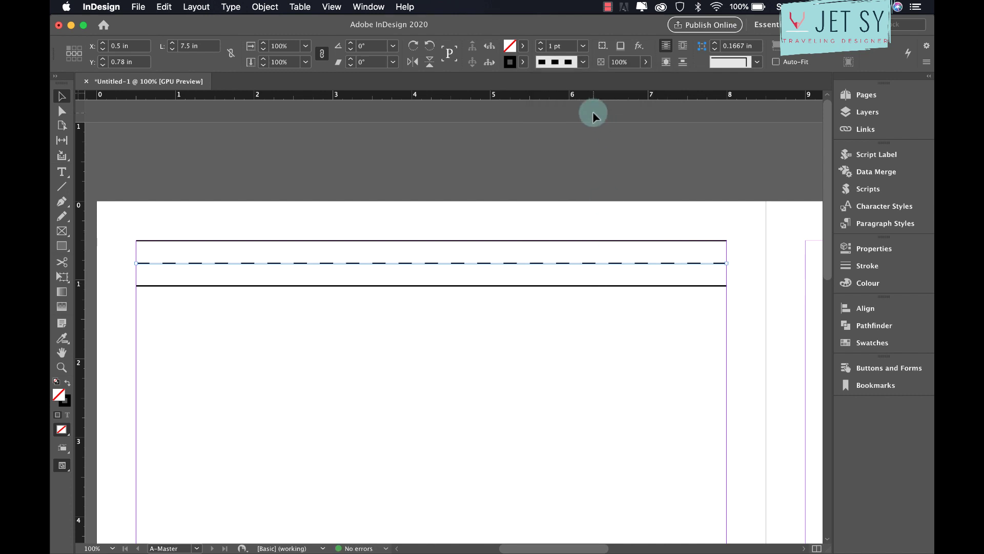
{"action": "left_click", "coordinate": [583, 61]}
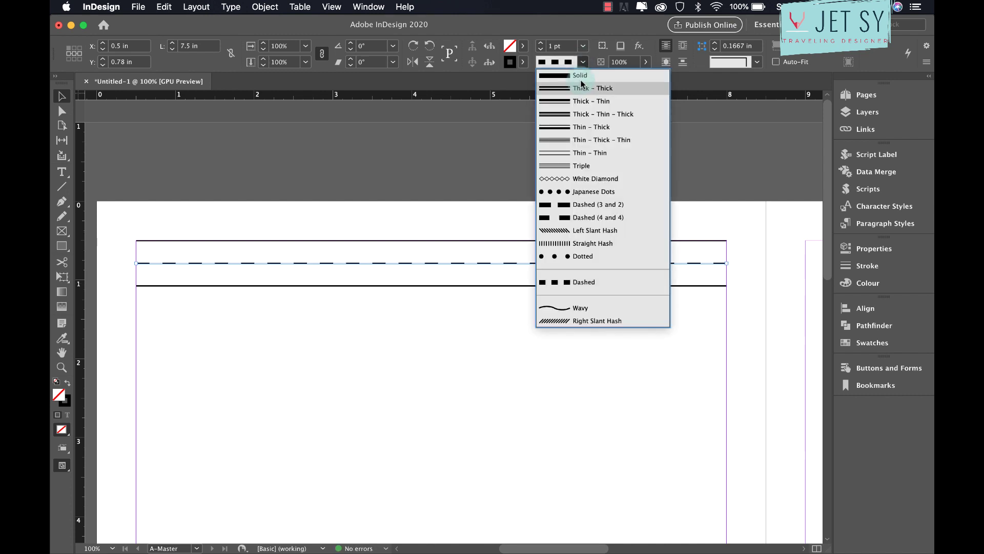
{"action": "left_click", "coordinate": [596, 256]}
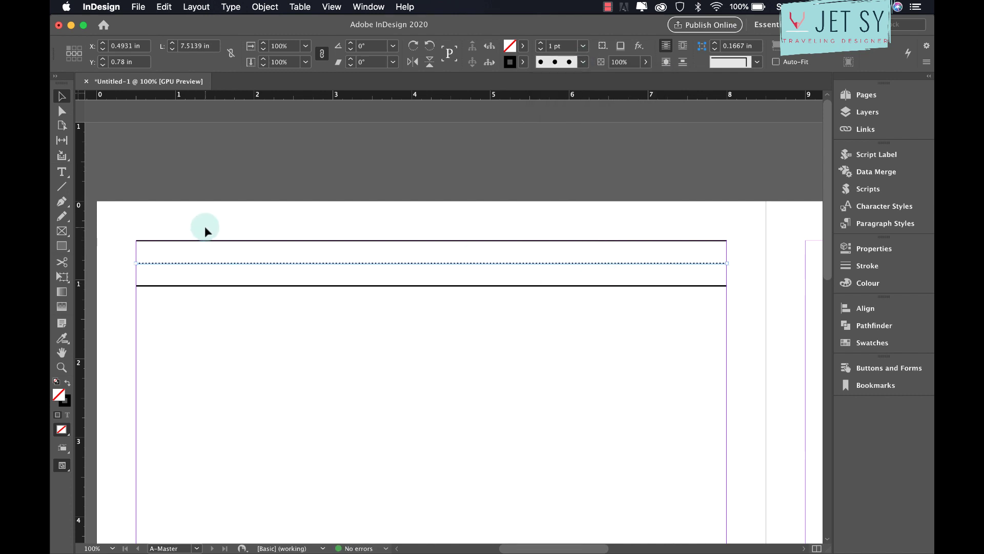
Reduce the stroke weight of the upper and lower solid lines and check the result in Preview mode
{"action": "left_click", "coordinate": [213, 240]}
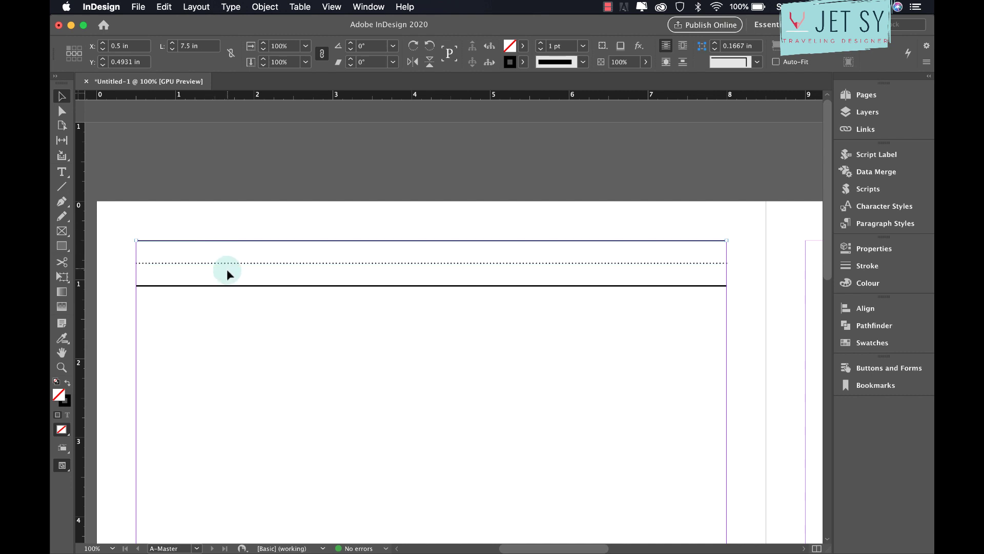
{"action": "left_click", "coordinate": [207, 287], "text": "shift"}
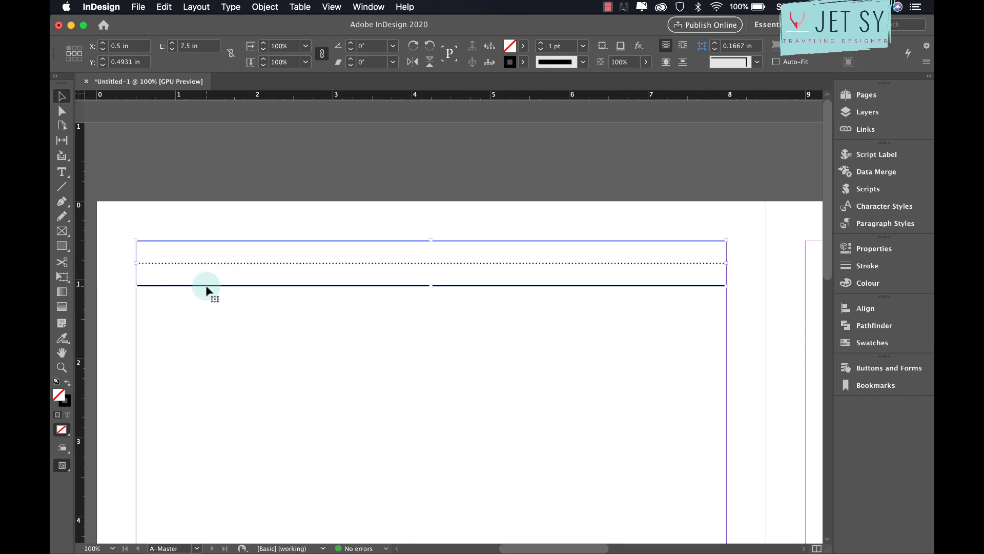
{"action": "left_click", "coordinate": [582, 45]}
{"action": "left_click", "coordinate": [580, 85]}
{"action": "left_click", "coordinate": [292, 298]}
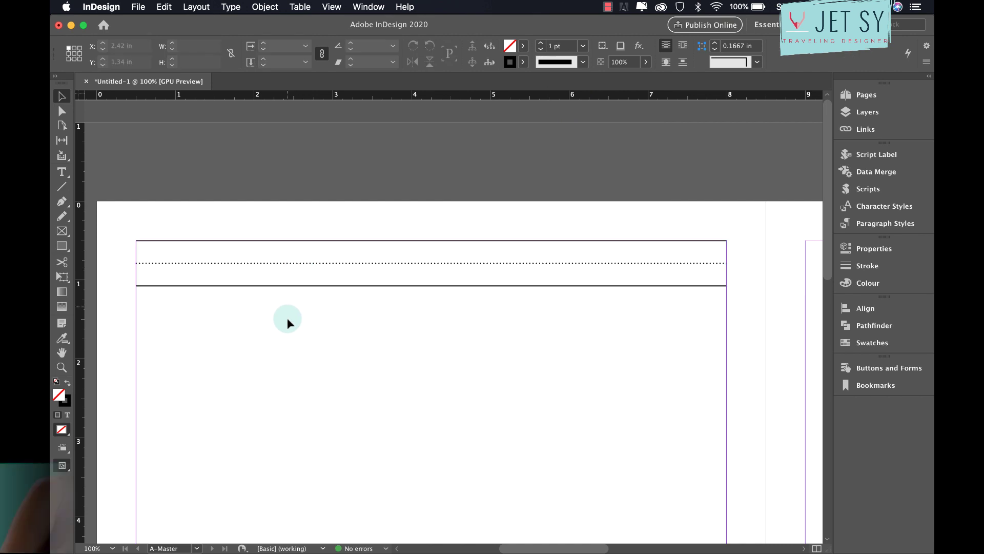
{"action": "key", "text": "w"}
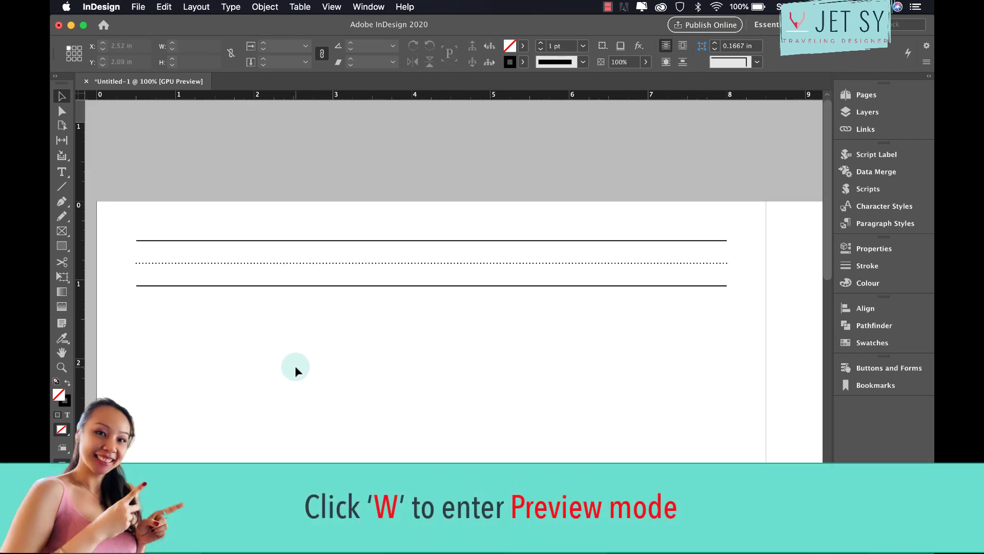
{"action": "key", "text": "w"}
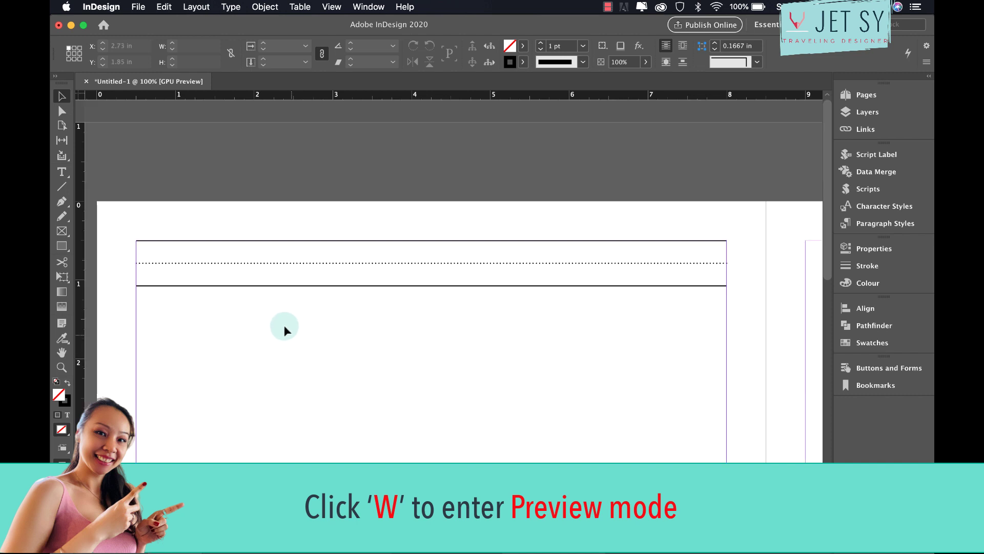
Group the three lines and duplicate the group straight below at about Y 1.54 in
{"action": "left_click_drag", "start_coordinate": [285, 322], "coordinate": [199, 228]}
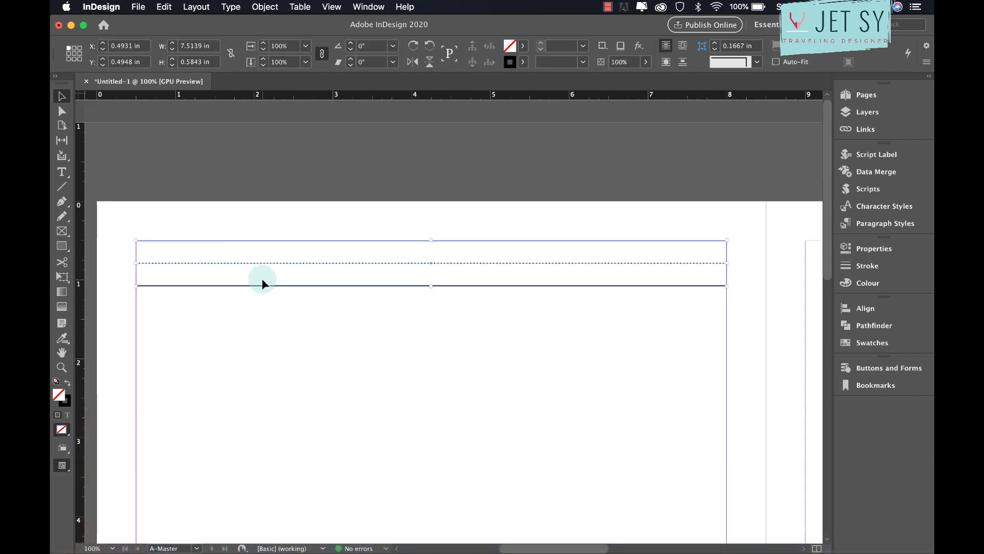
{"action": "key", "text": "super+g"}
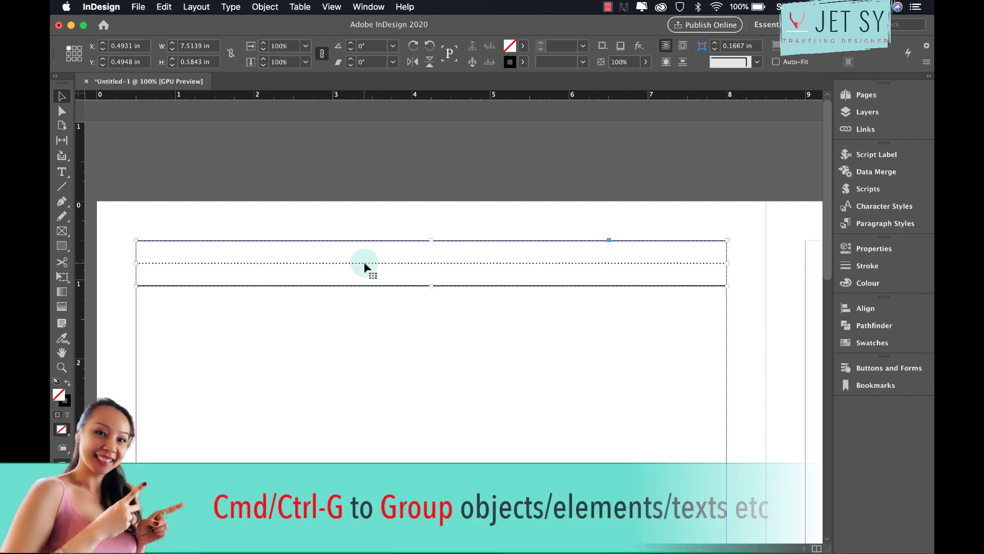
{"action": "left_click_drag", "start_coordinate": [329, 261], "coordinate": [334, 349]}
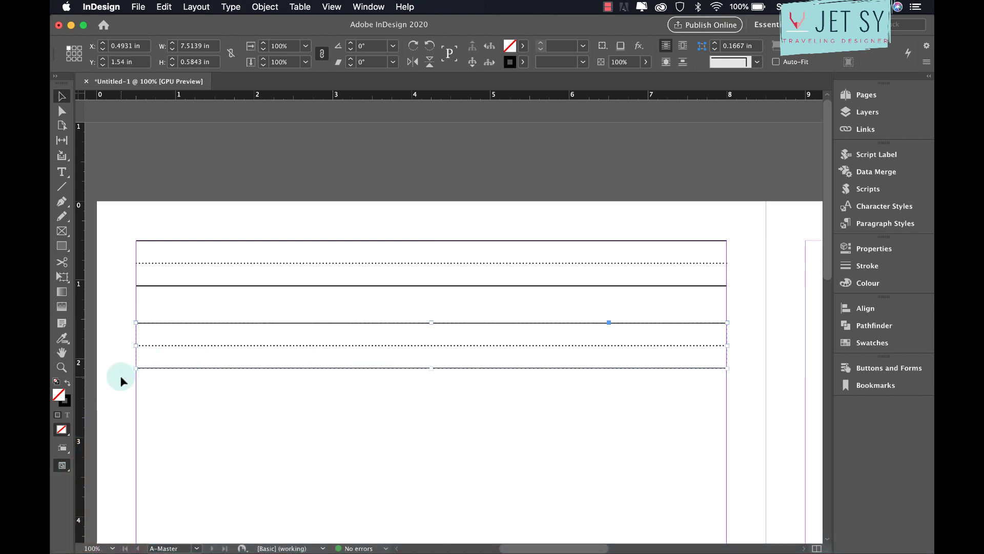
Select both line groups and duplicate the pair repeatedly down the left page to the bottom margin, making ten groups in all
{"action": "left_click_drag", "start_coordinate": [121, 230], "coordinate": [520, 458]}
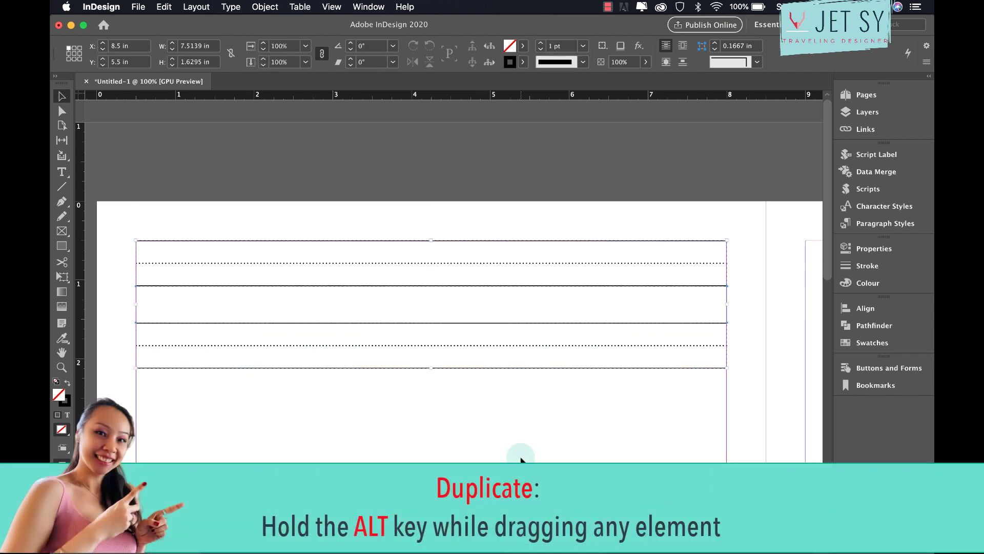
{"action": "left_click_drag", "start_coordinate": [336, 308], "coordinate": [337, 409]}
{"action": "scroll", "coordinate": [337, 408], "scroll_direction": "down", "scroll_amount": 1}
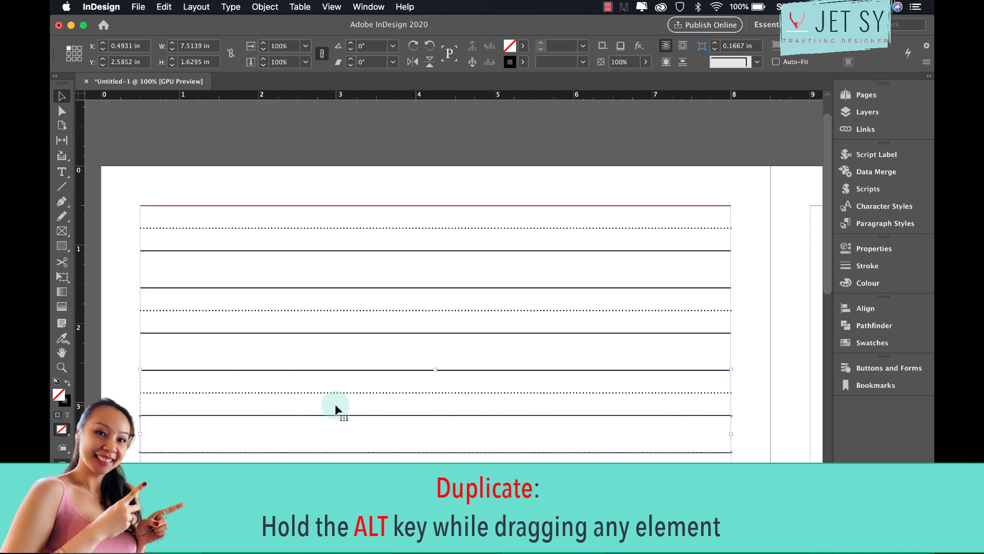
{"action": "scroll", "coordinate": [336, 408], "scroll_direction": "down", "scroll_amount": 5}
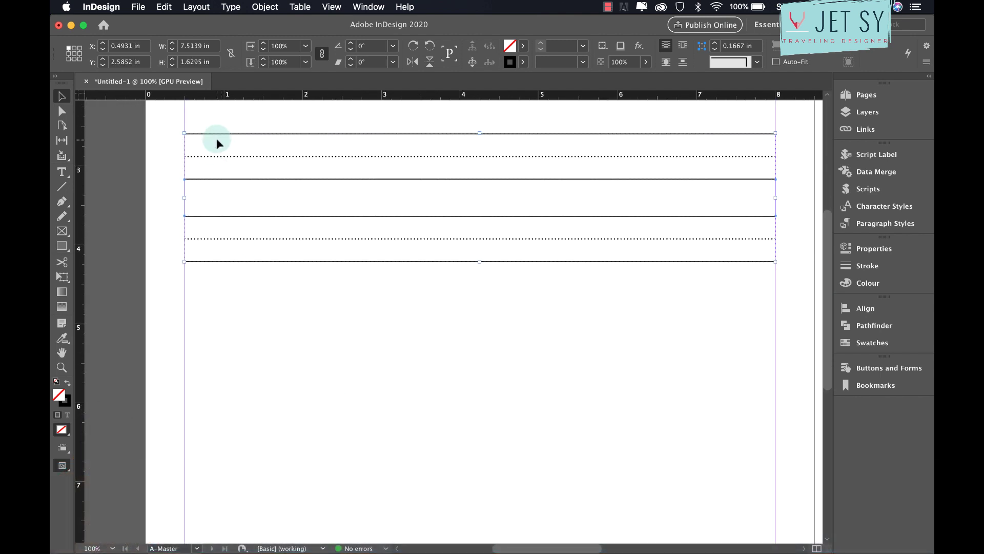
{"action": "left_click_drag", "start_coordinate": [217, 139], "coordinate": [229, 470]}
{"action": "scroll", "coordinate": [228, 468], "scroll_direction": "down", "scroll_amount": 7}
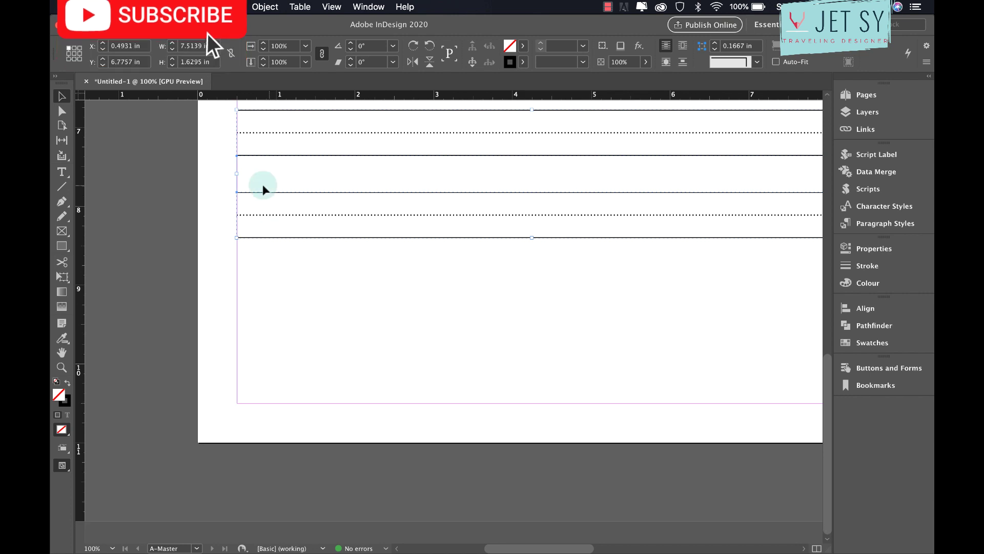
{"action": "left_click_drag", "start_coordinate": [262, 189], "coordinate": [256, 362]}
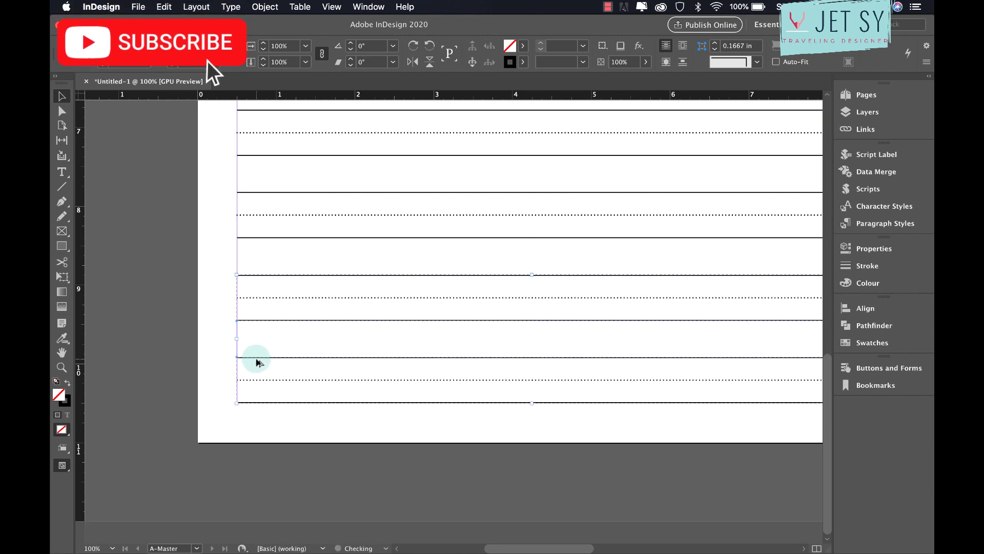
Select all line groups on the left page, distribute their vertical centers and vertical spacing evenly, and preview the page
{"action": "key", "text": "super+minus"}
{"action": "key", "text": "super+minus"}
{"action": "key", "text": "super+minus"}
{"action": "key", "text": "super+minus"}
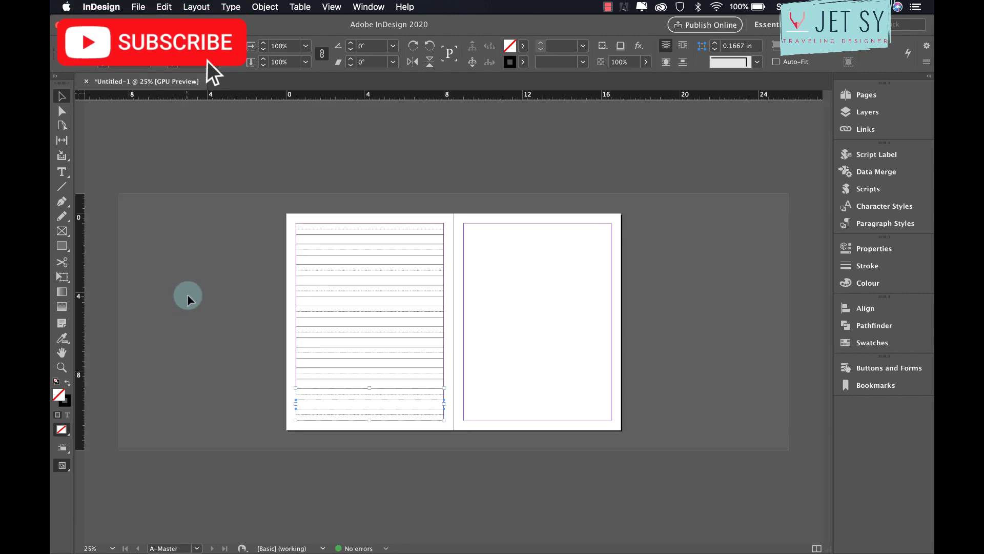
{"action": "key", "text": "super+equal"}
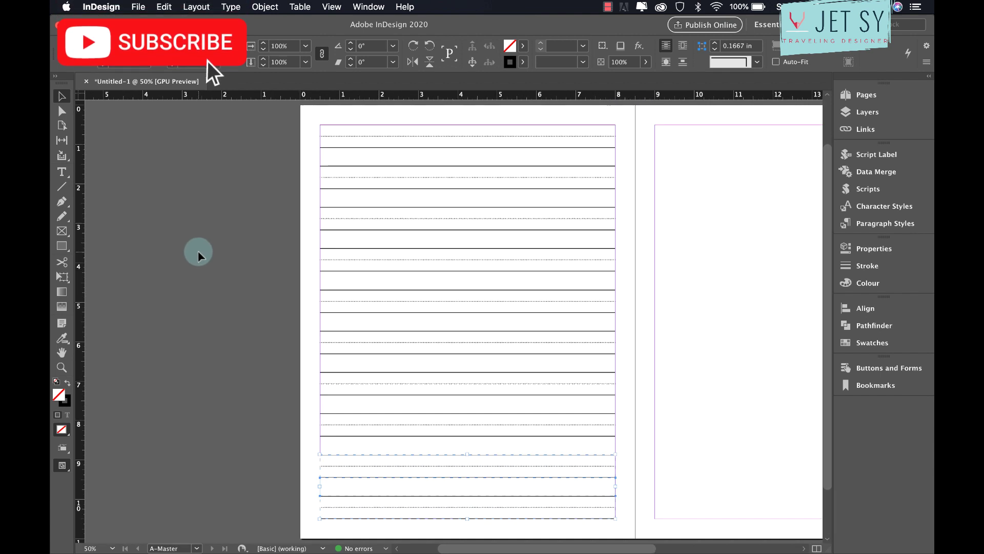
{"action": "left_click_drag", "start_coordinate": [309, 116], "coordinate": [446, 522]}
{"action": "left_click", "coordinate": [872, 307]}
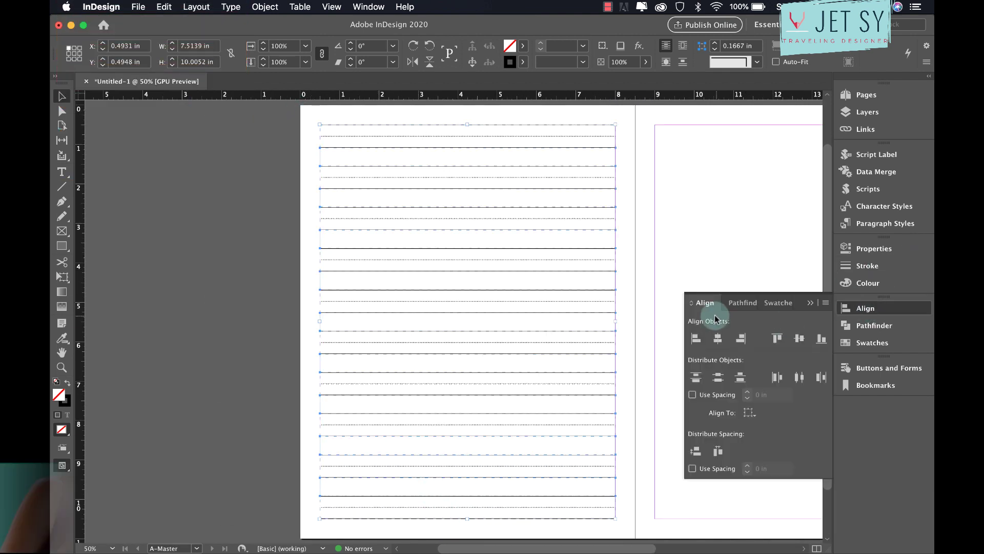
{"action": "left_click", "coordinate": [720, 379]}
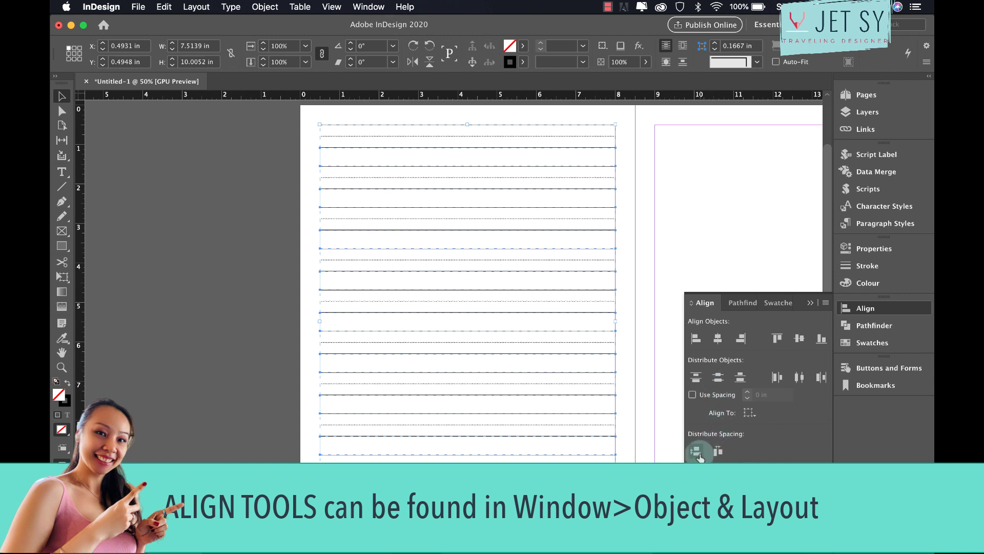
{"action": "left_click", "coordinate": [698, 452]}
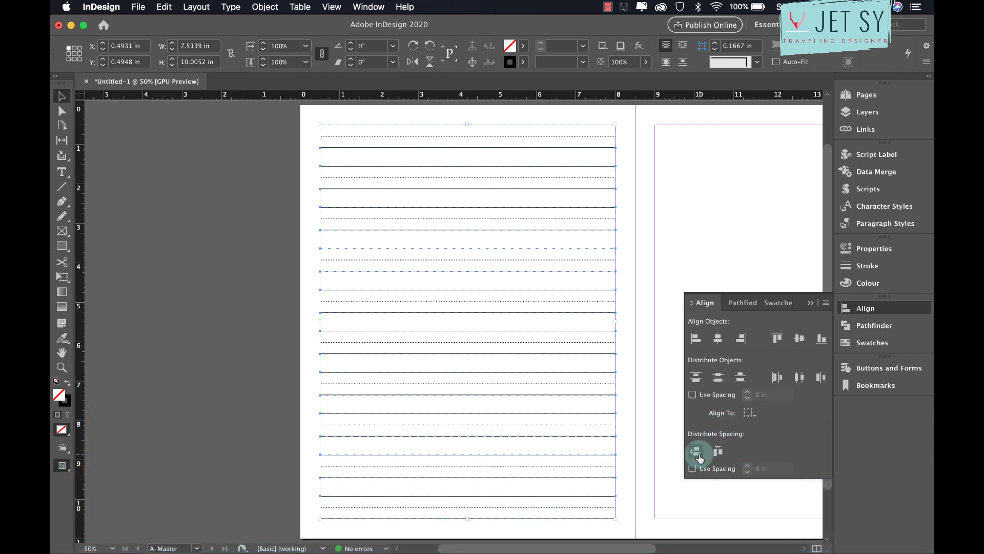
{"action": "left_click", "coordinate": [655, 237]}
{"action": "key", "text": "w"}
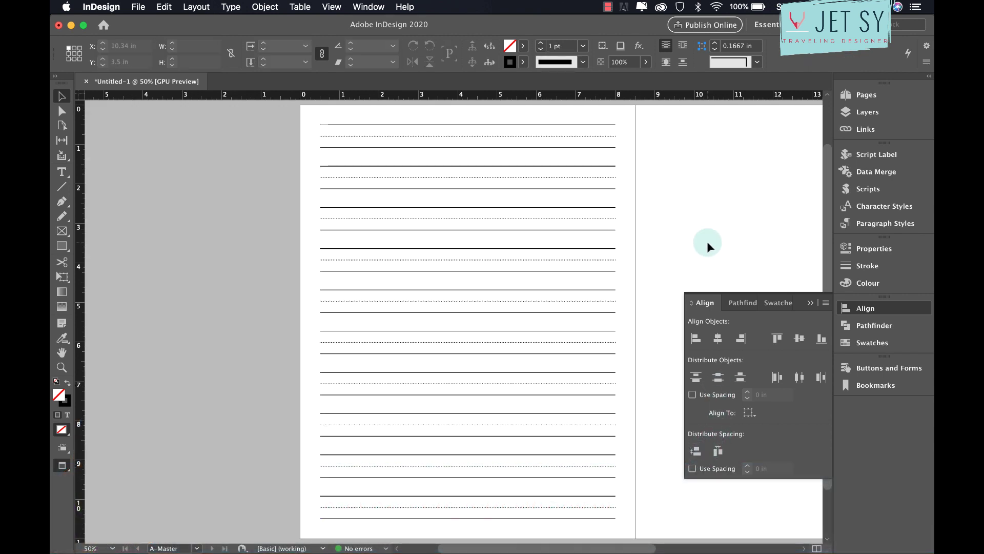
Select all line groups on the left page and duplicate them onto the right page, aligned within its margins
{"action": "left_click", "coordinate": [810, 302]}
{"action": "scroll", "coordinate": [620, 224], "scroll_direction": "up", "scroll_amount": 2}
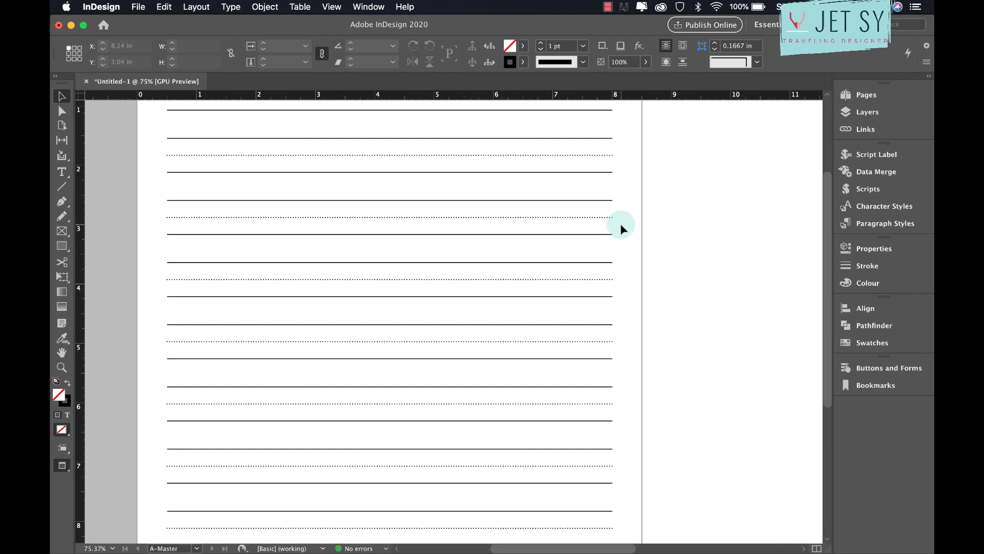
{"action": "scroll", "coordinate": [620, 223], "scroll_direction": "down", "scroll_amount": 2}
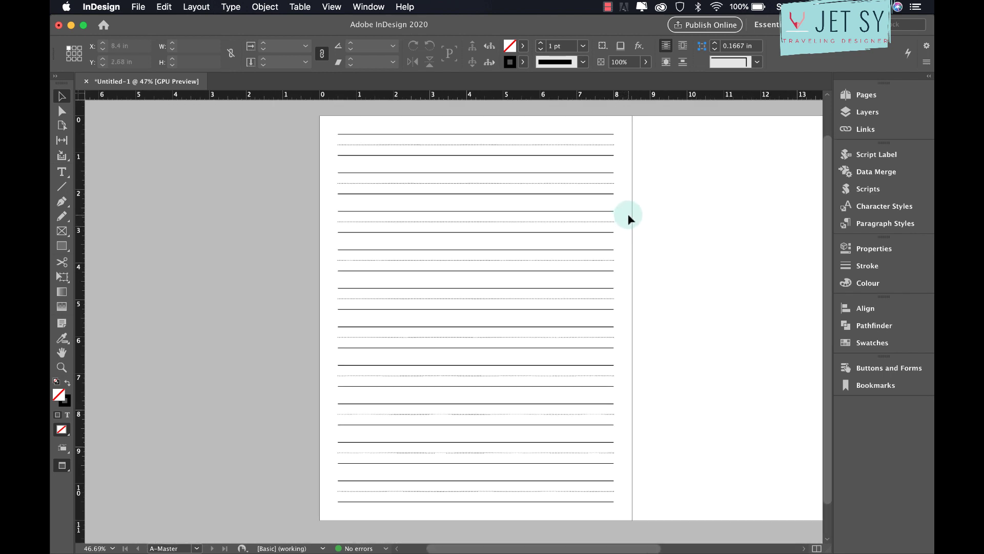
{"action": "scroll", "coordinate": [670, 226], "scroll_direction": "down", "scroll_amount": 2}
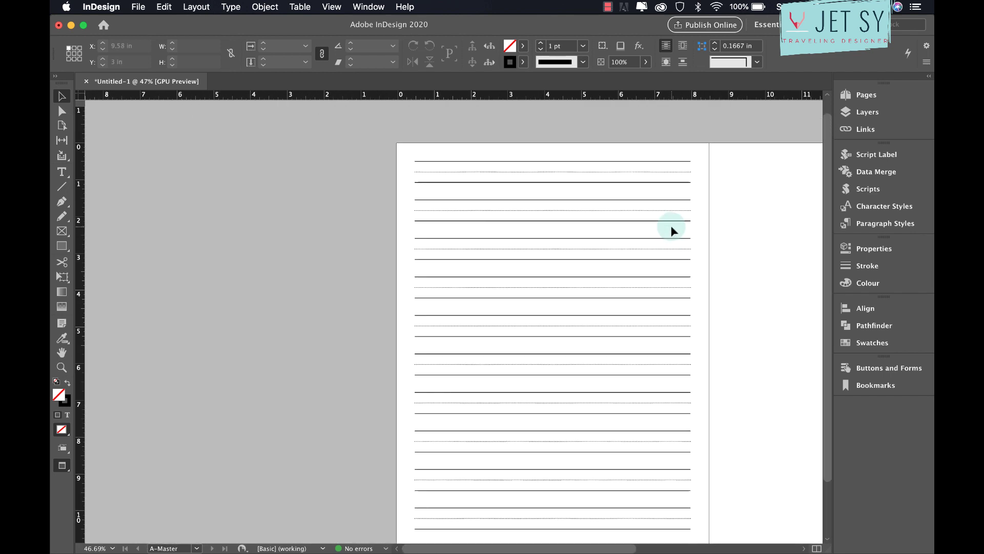
{"action": "scroll", "coordinate": [671, 226], "scroll_direction": "up", "scroll_amount": 3}
{"action": "scroll", "coordinate": [671, 226], "scroll_direction": "right", "scroll_amount": 4}
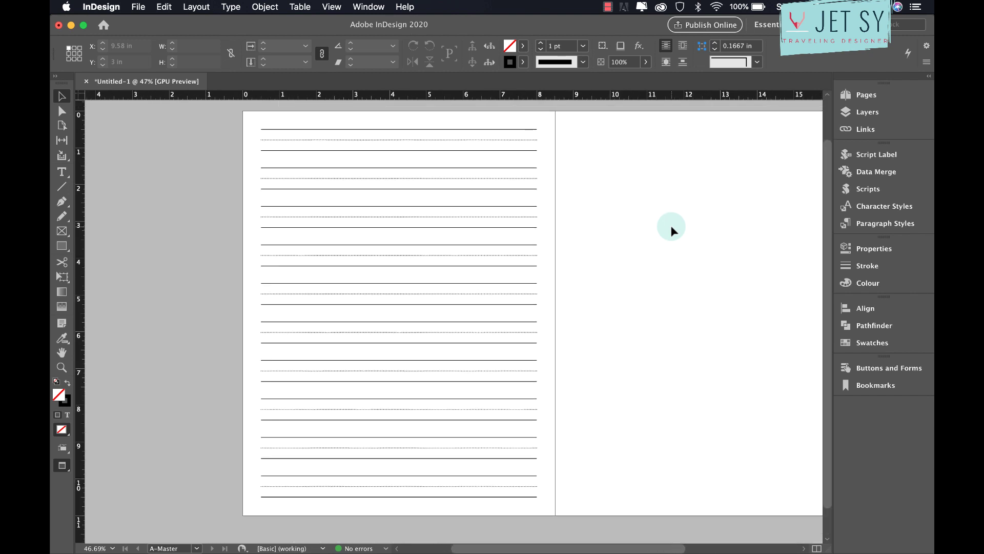
{"action": "scroll", "coordinate": [671, 226], "scroll_direction": "down", "scroll_amount": 1}
{"action": "left_click_drag", "start_coordinate": [192, 143], "coordinate": [453, 518]}
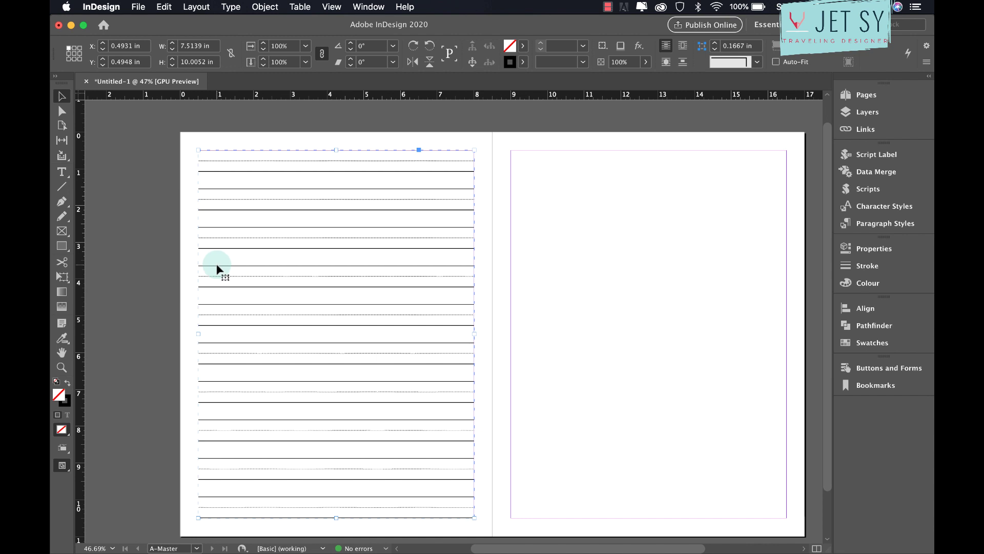
{"action": "left_click_drag", "start_coordinate": [217, 268], "coordinate": [544, 268]}
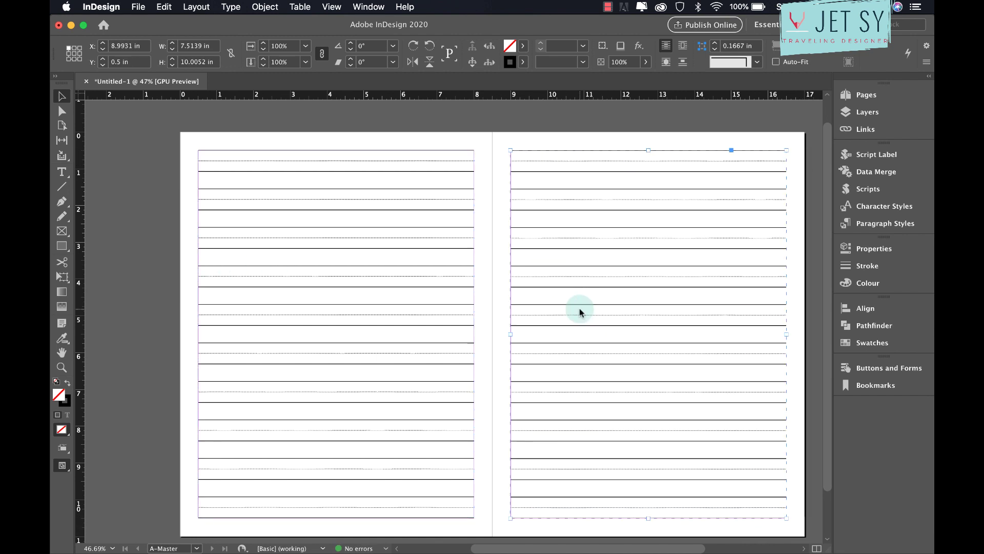
Ungroup the copied lines on the right page, delete the four uppermost three-line sets, and check the spread in Preview mode
{"action": "right_click", "coordinate": [579, 309]}
{"action": "left_click", "coordinate": [623, 372]}
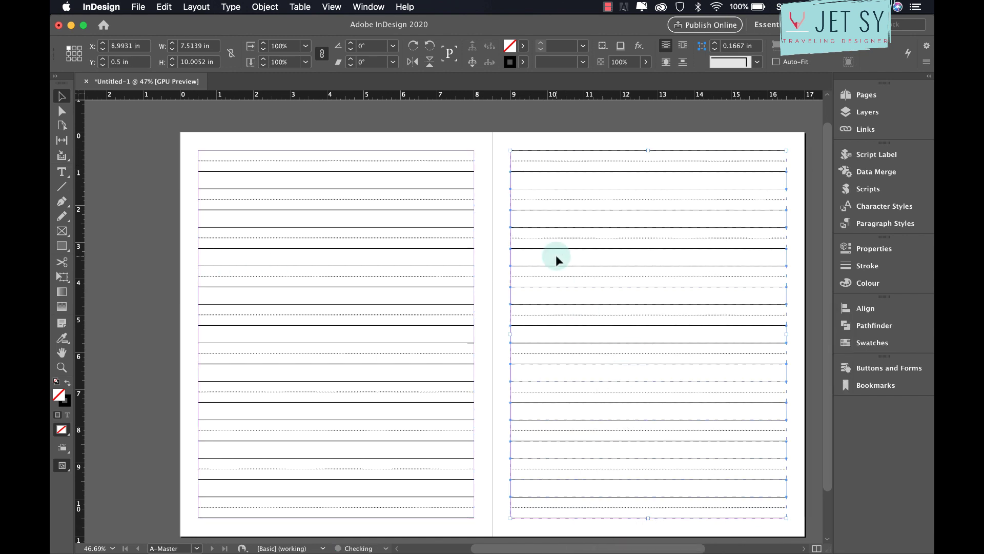
{"action": "left_click", "coordinate": [485, 211]}
{"action": "left_click_drag", "start_coordinate": [499, 136], "coordinate": [654, 289]}
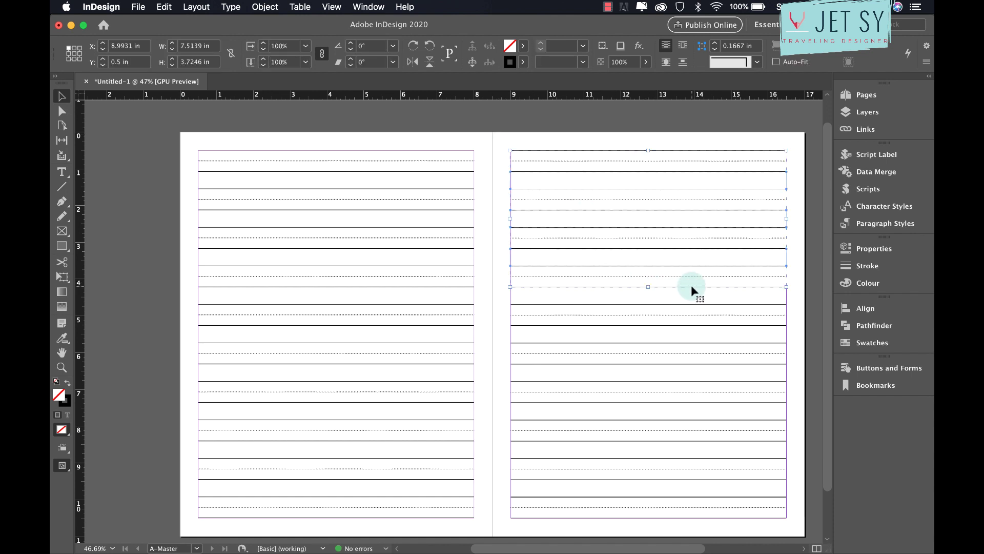
{"action": "key", "text": "Delete"}
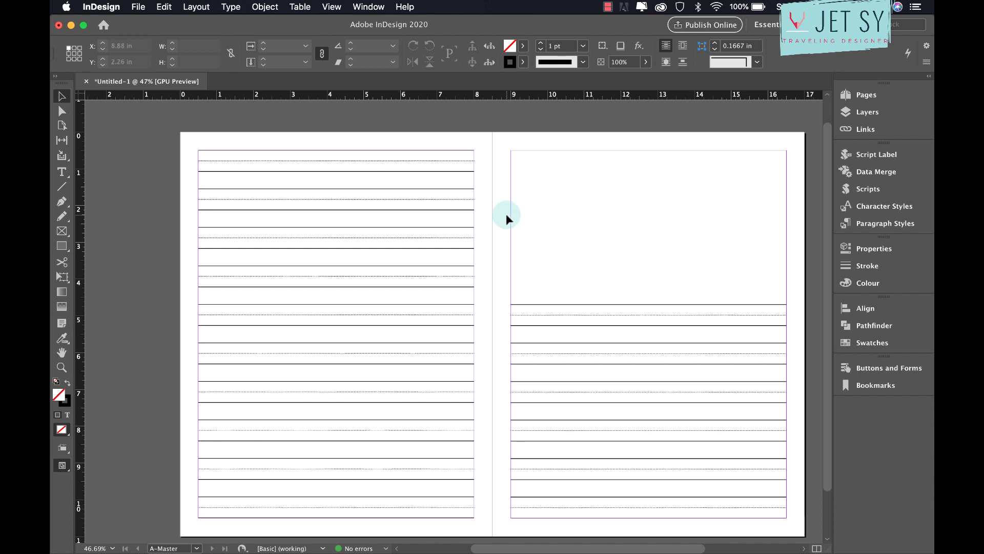
{"action": "key", "text": "w"}
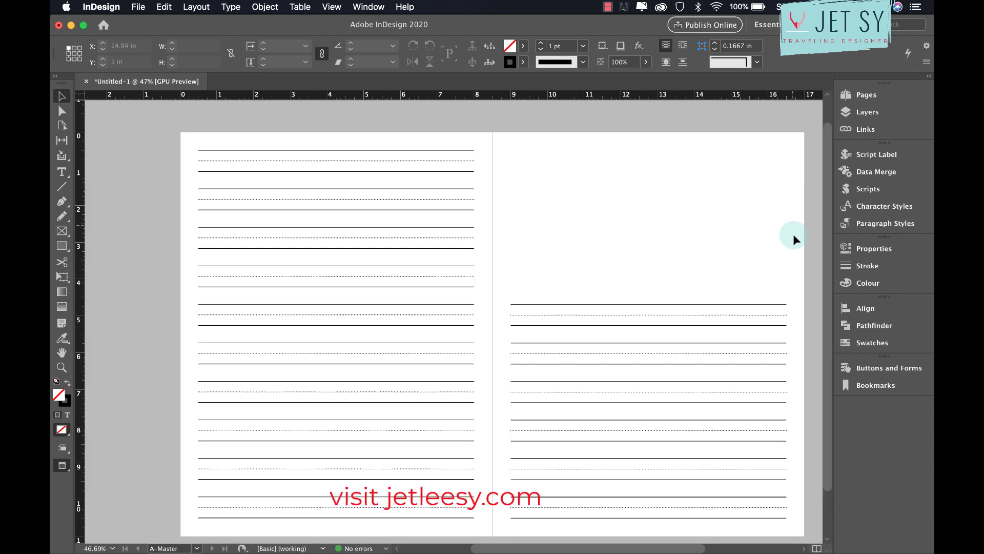
{"action": "key", "text": "w"}
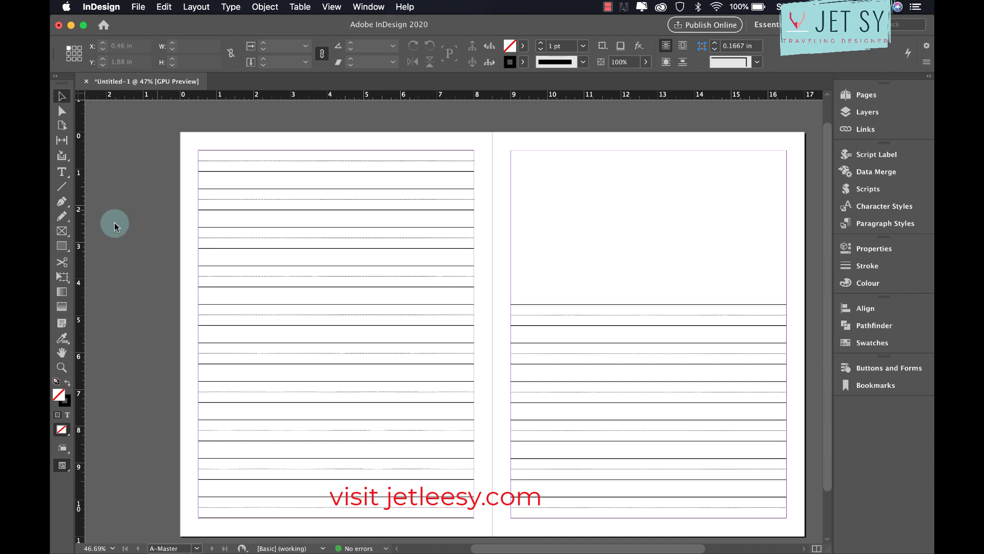
Draw a rectangle about 7.51 x 4.03 in in the empty area above the right page's lines and preview the spread
{"action": "left_click", "coordinate": [62, 245]}
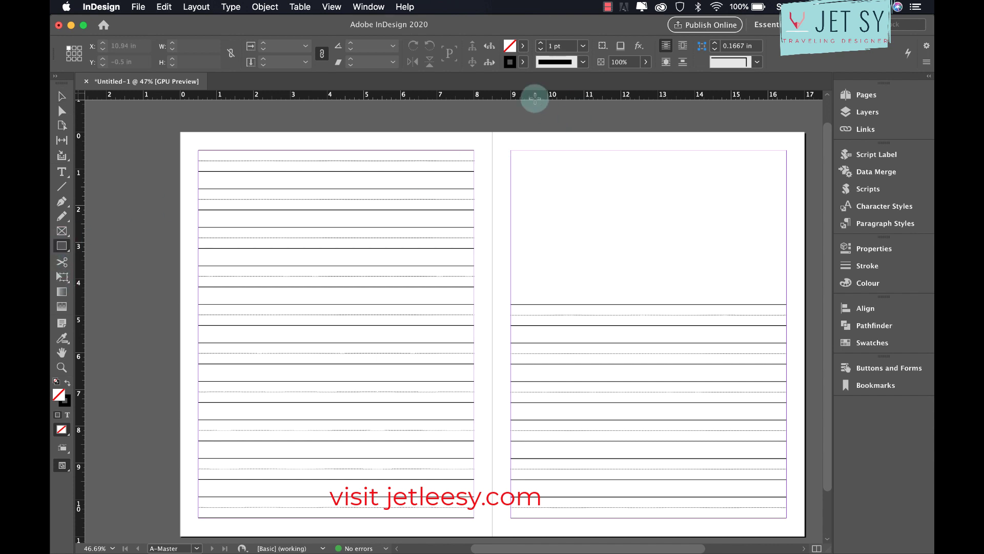
{"action": "left_click", "coordinate": [509, 152]}
{"action": "left_click", "coordinate": [549, 286]}
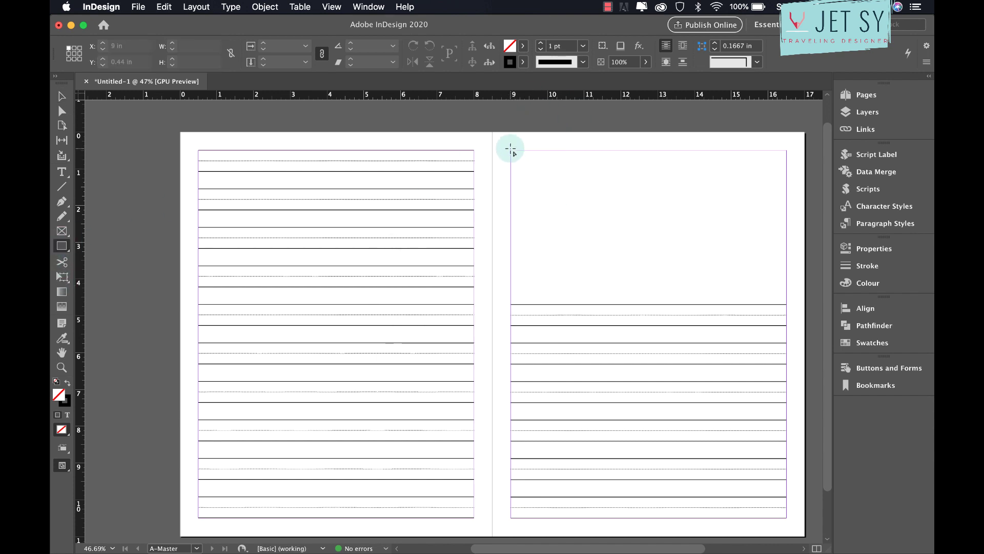
{"action": "left_click_drag", "start_coordinate": [510, 150], "coordinate": [787, 298]}
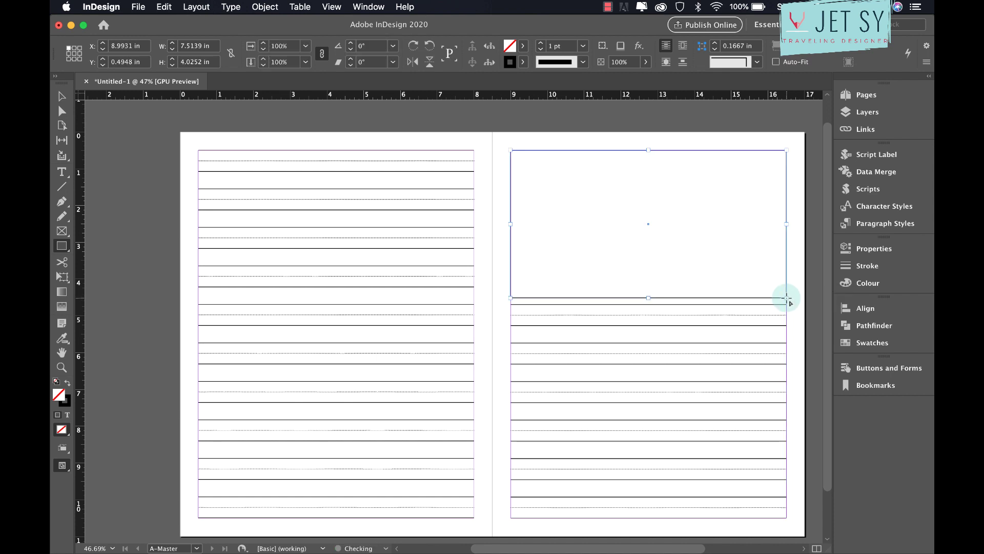
{"action": "left_click", "coordinate": [503, 170]}
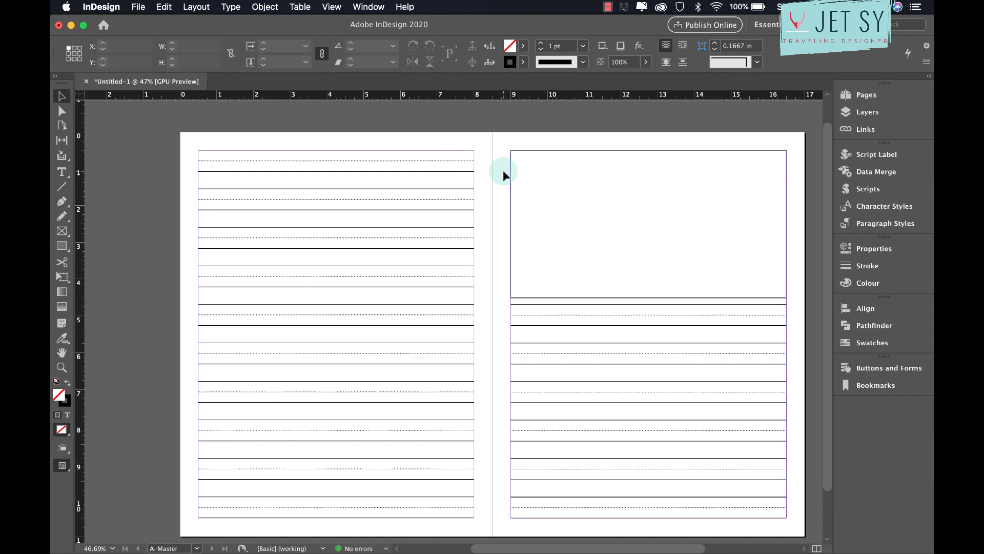
{"action": "key", "text": "w"}
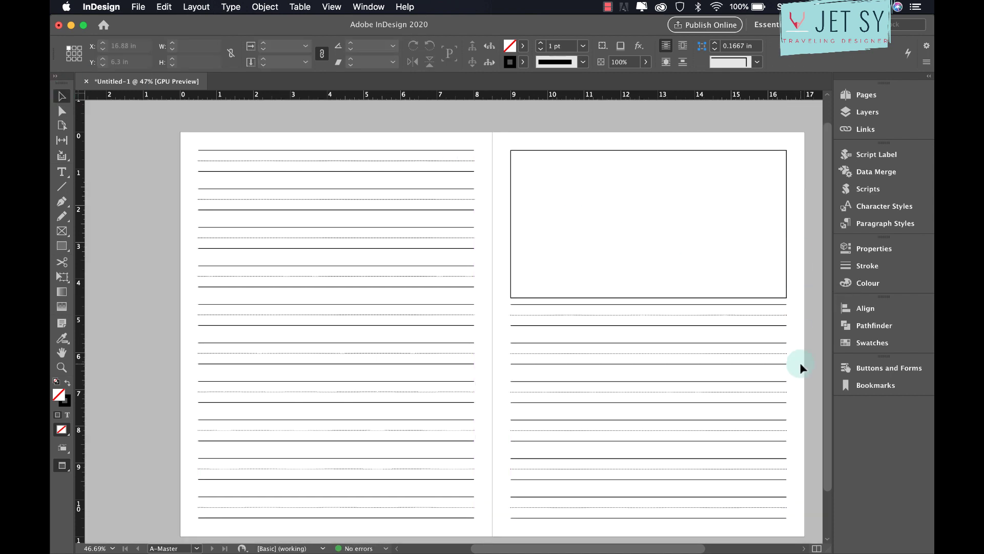
{"action": "key", "text": "w"}
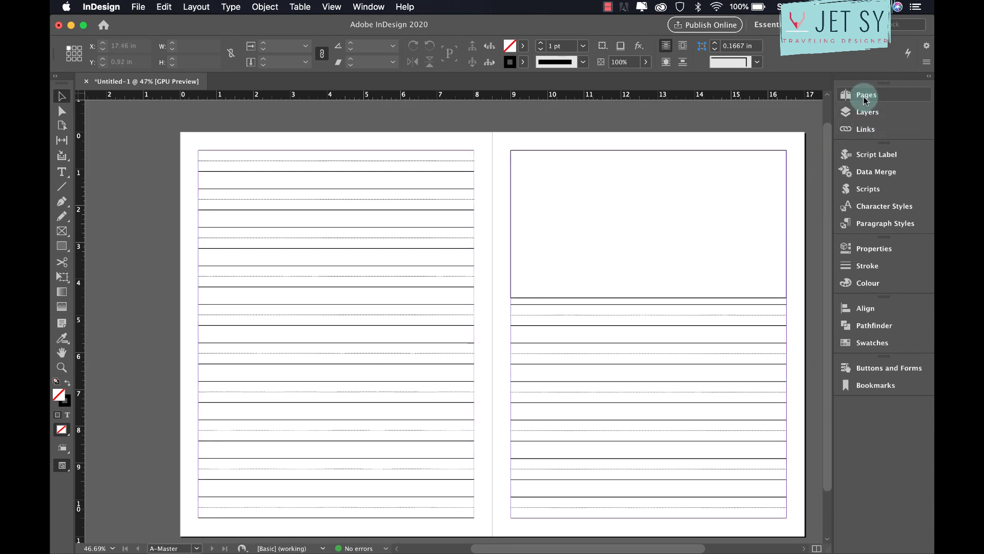
{"action": "left_click", "coordinate": [138, 6]}
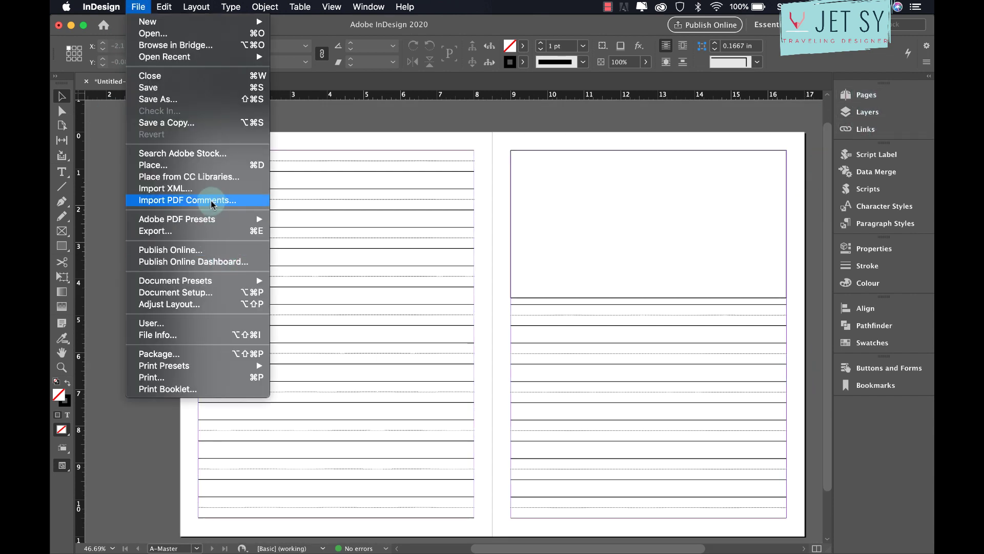
{"action": "left_click", "coordinate": [466, 275]}
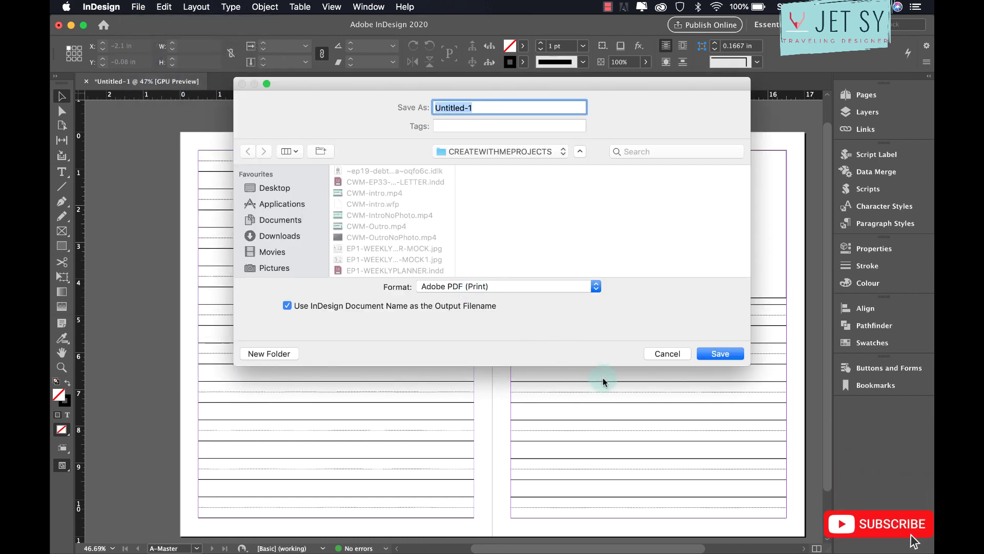
{"action": "left_click", "coordinate": [667, 353]}
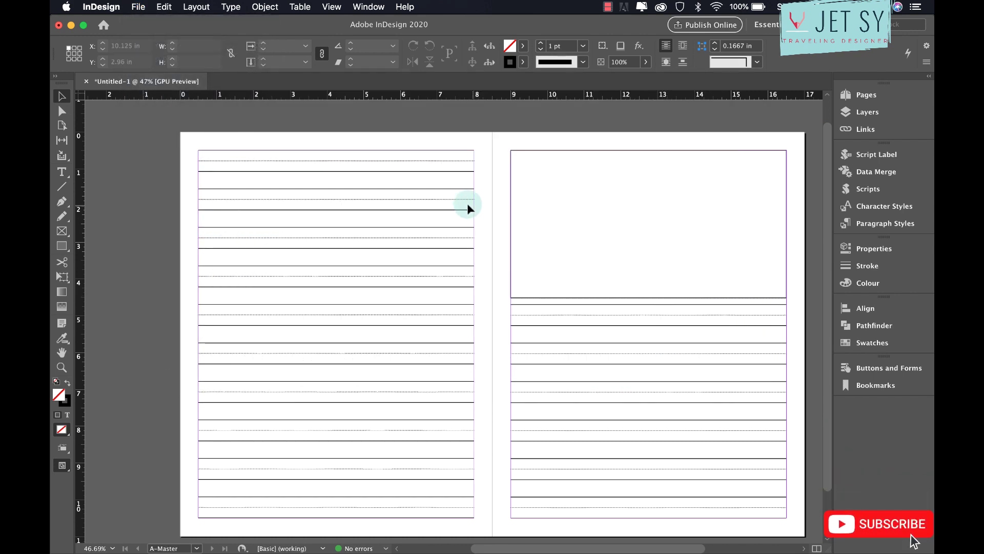
{"action": "scroll", "coordinate": [500, 189], "scroll_direction": "right", "scroll_amount": 2}
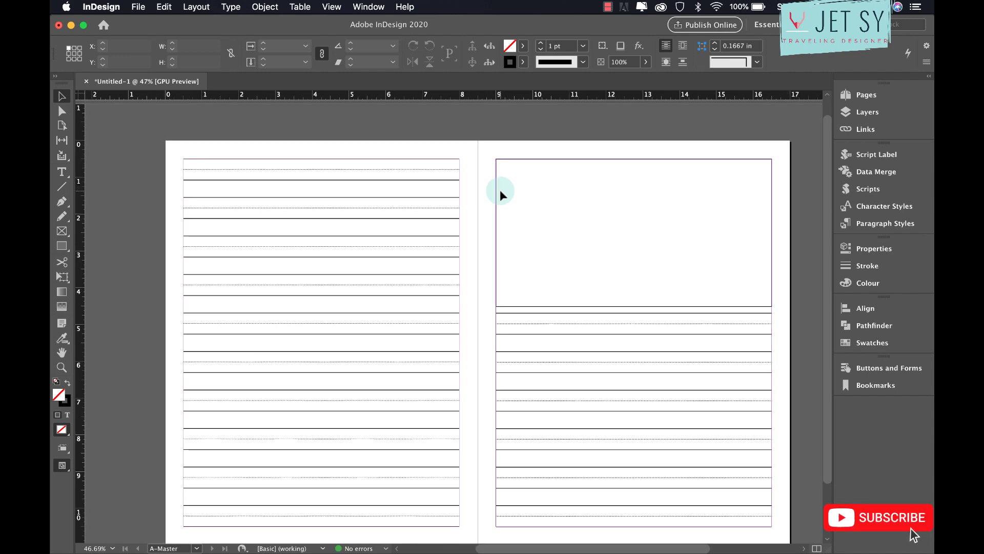
{"action": "scroll", "coordinate": [478, 261], "scroll_direction": "down", "scroll_amount": 3}
{"action": "scroll", "coordinate": [477, 261], "scroll_direction": "right", "scroll_amount": 3}
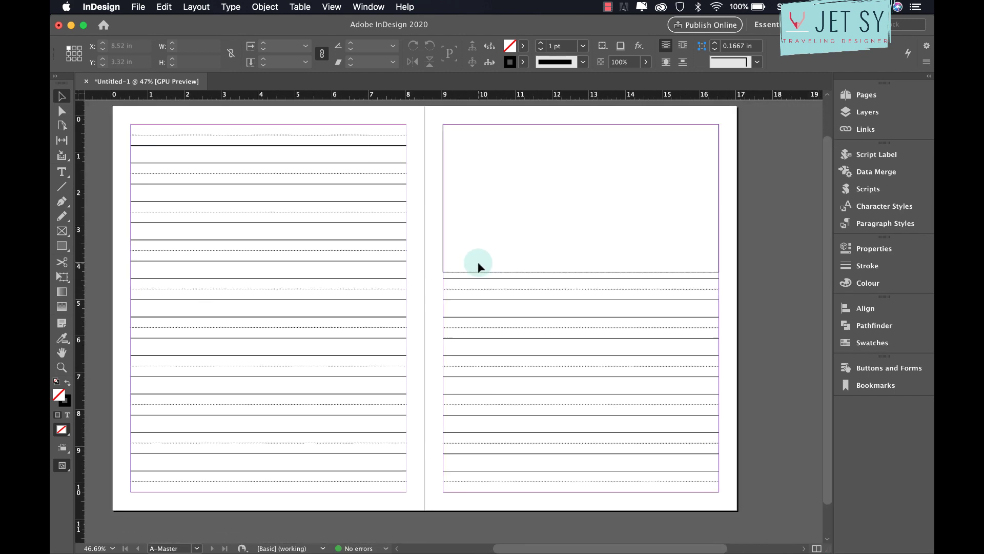
{"action": "scroll", "coordinate": [478, 261], "scroll_direction": "up", "scroll_amount": 1}
{"action": "scroll", "coordinate": [478, 261], "scroll_direction": "left", "scroll_amount": 1}
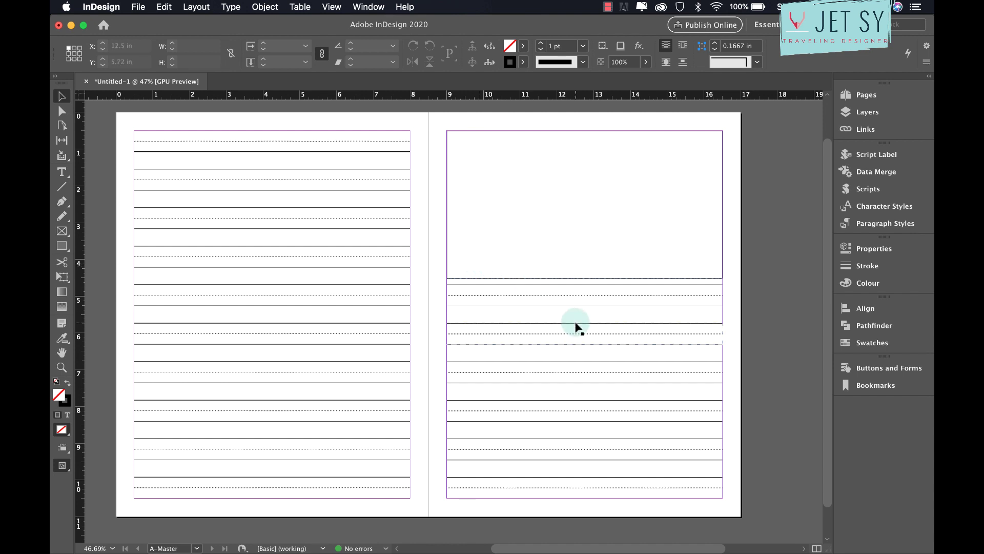
{"action": "left_click", "coordinate": [603, 538]}
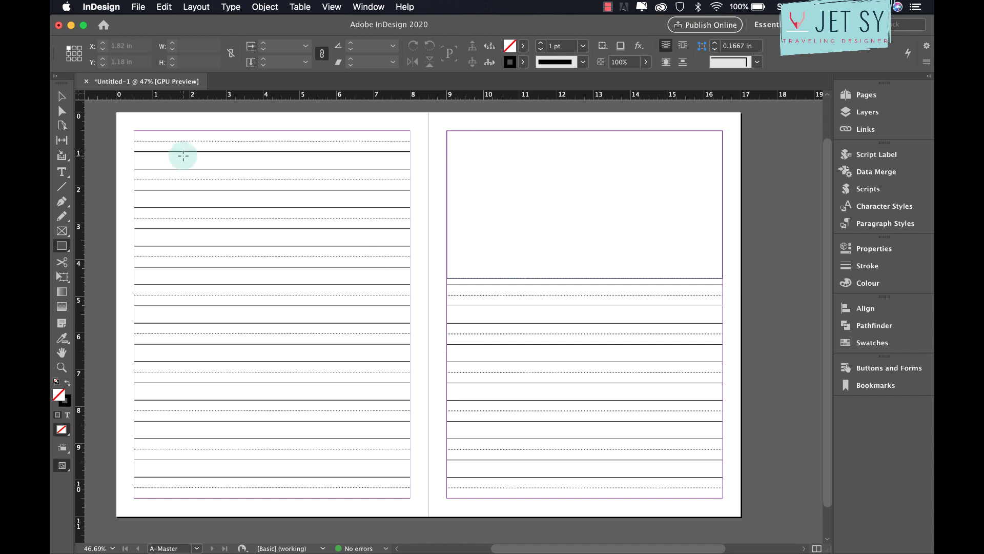
{"action": "left_click", "coordinate": [64, 97]}
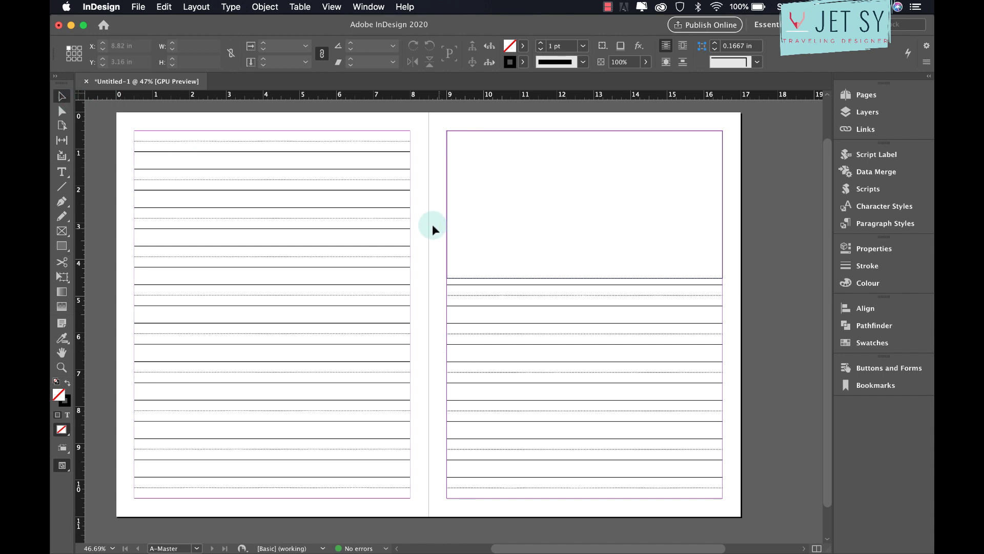
Switch to Chrome and read through the free Handwriting Practice Template listing on Payhip
{"action": "mouse_move", "coordinate": [471, 552]}
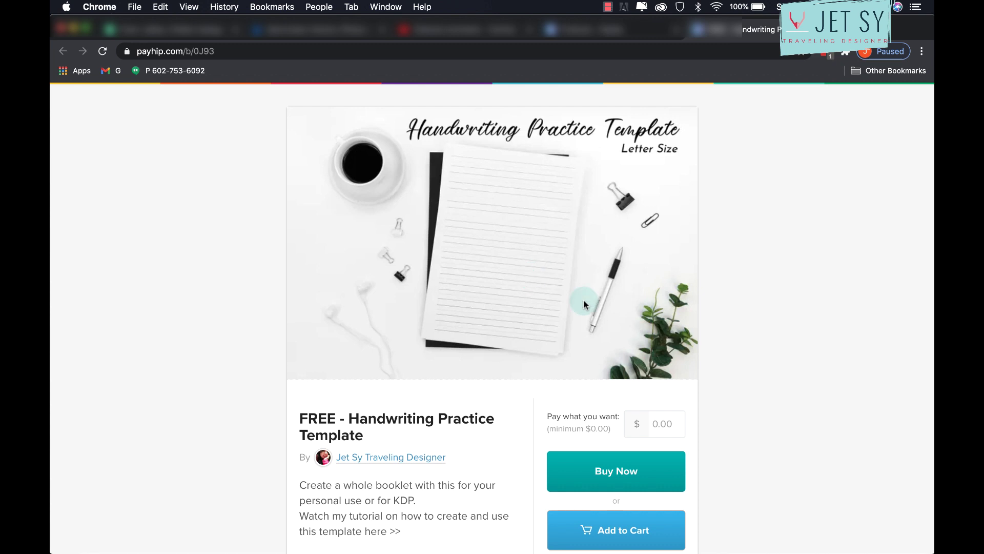
{"action": "scroll", "coordinate": [627, 319], "scroll_direction": "down", "scroll_amount": 5}
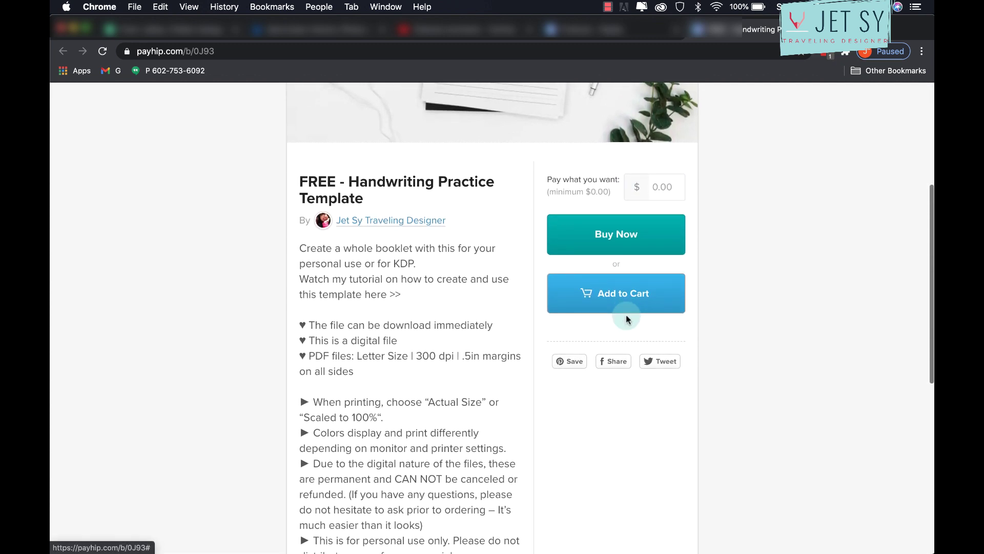
{"action": "scroll", "coordinate": [698, 235], "scroll_direction": "up", "scroll_amount": 7}
{"action": "scroll", "coordinate": [669, 183], "scroll_direction": "down", "scroll_amount": 6}
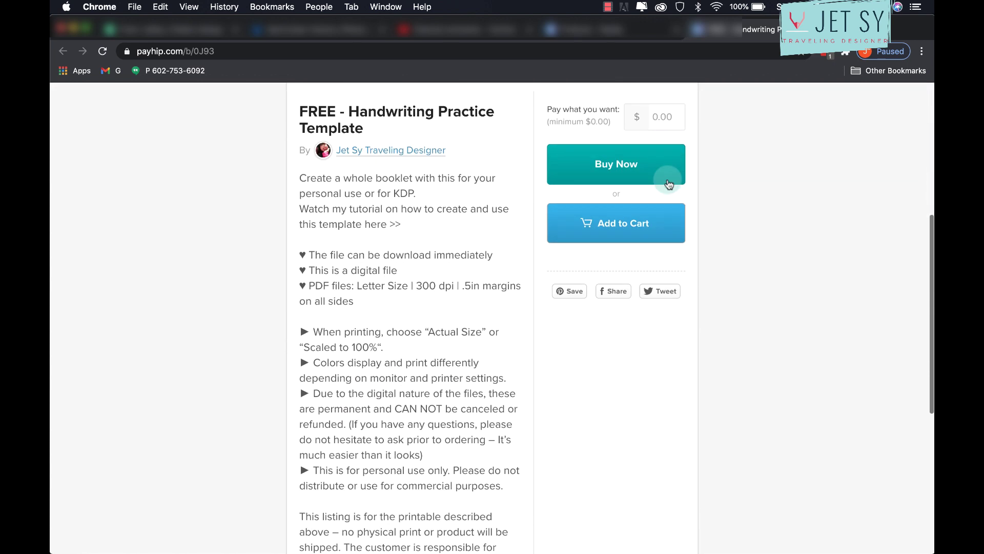
{"action": "scroll", "coordinate": [668, 183], "scroll_direction": "up", "scroll_amount": 3}
{"action": "scroll", "coordinate": [668, 183], "scroll_direction": "down", "scroll_amount": 1}
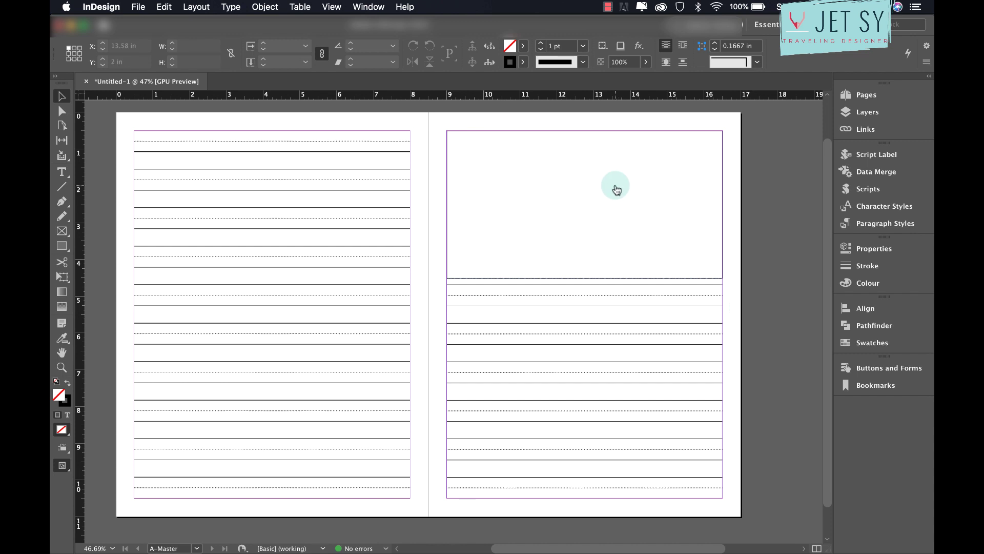
Switch to Canva, place the uploaded lined page image on the blank US Letter page, and enlarge it slightly
{"action": "key", "text": "super+Tab"}
{"action": "key", "text": "super+Tab"}
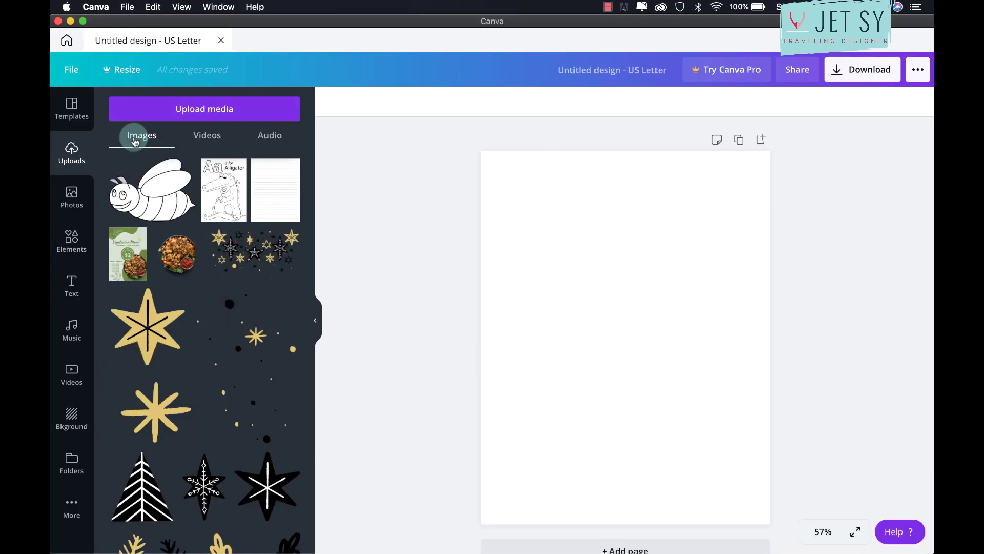
{"action": "left_click", "coordinate": [281, 196]}
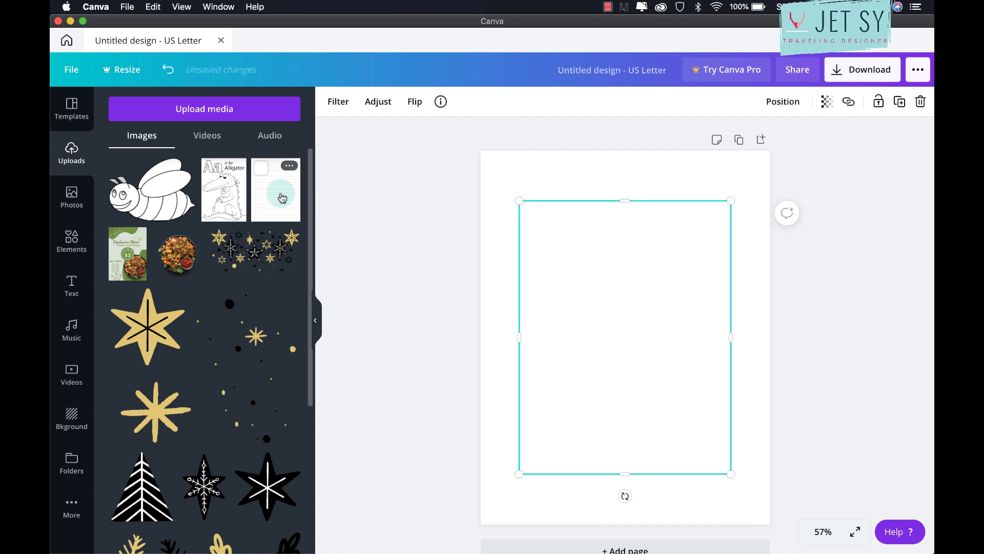
{"action": "mouse_move", "coordinate": [518, 492]}
{"action": "left_mouse_down"}
{"action": "mouse_move", "coordinate": [507, 512]}
{"action": "mouse_move", "coordinate": [532, 488]}
{"action": "left_mouse_up"}
Turn on the rulers and toggle the guides display for the US Letter design
{"action": "left_click", "coordinate": [71, 70]}
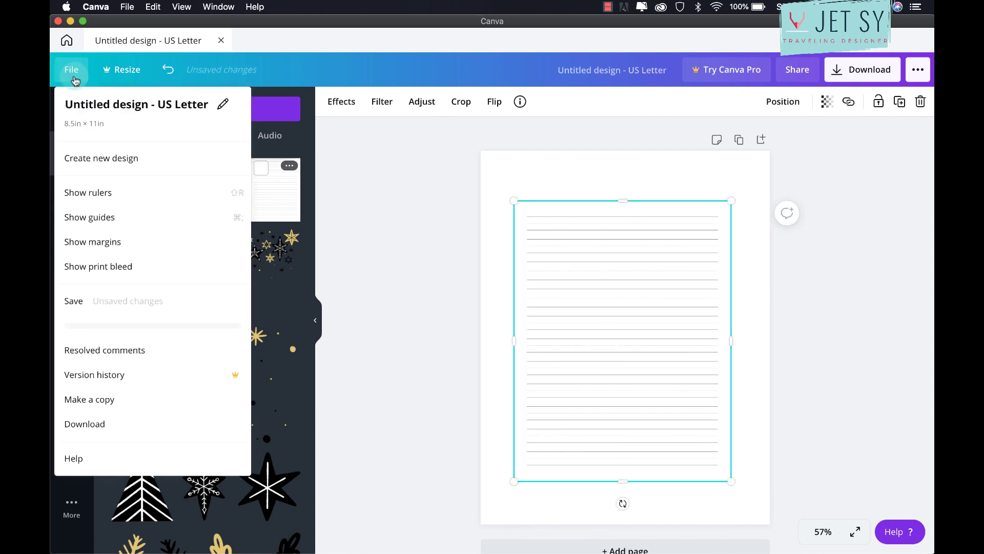
{"action": "left_click", "coordinate": [132, 229]}
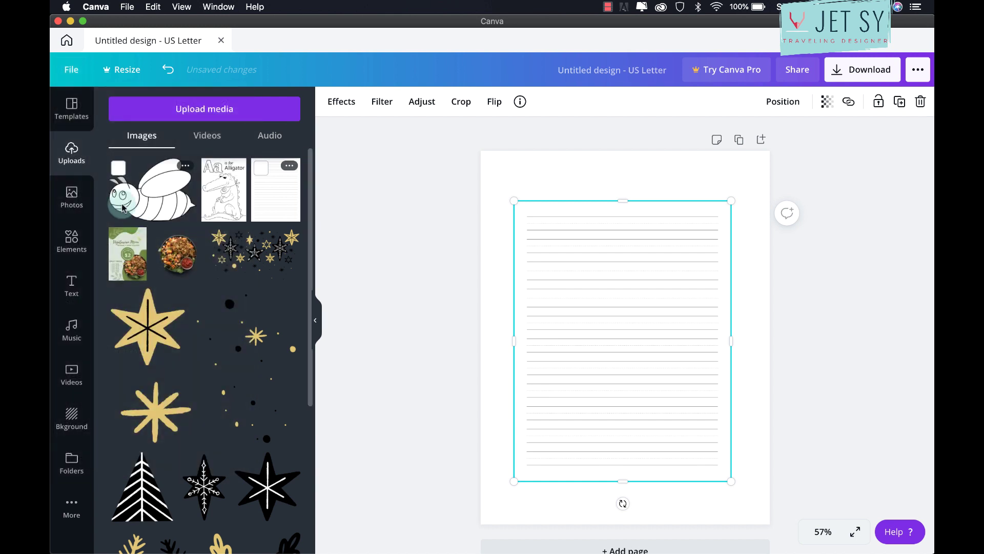
{"action": "left_click", "coordinate": [84, 80]}
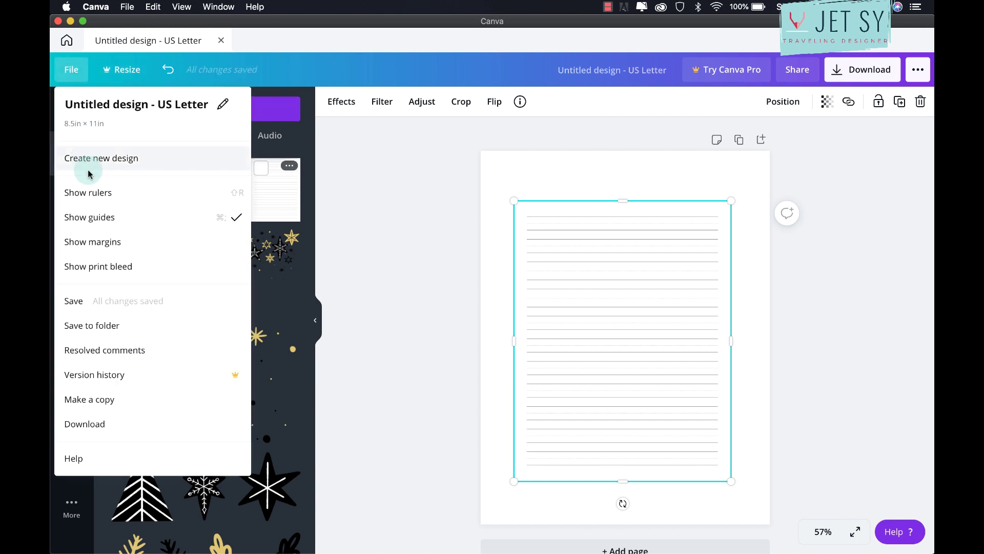
{"action": "left_click", "coordinate": [102, 191]}
{"action": "left_click", "coordinate": [72, 69]}
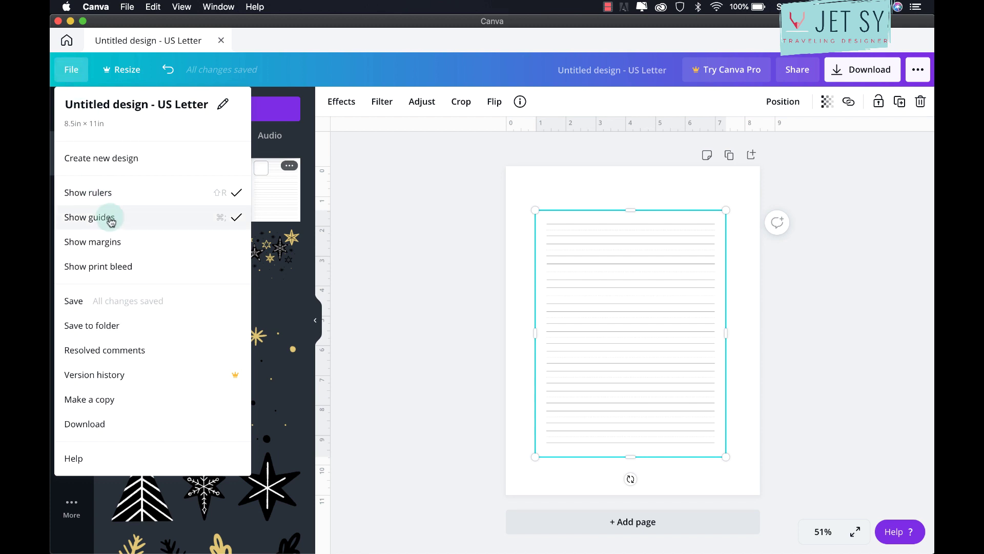
{"action": "left_click", "coordinate": [106, 217]}
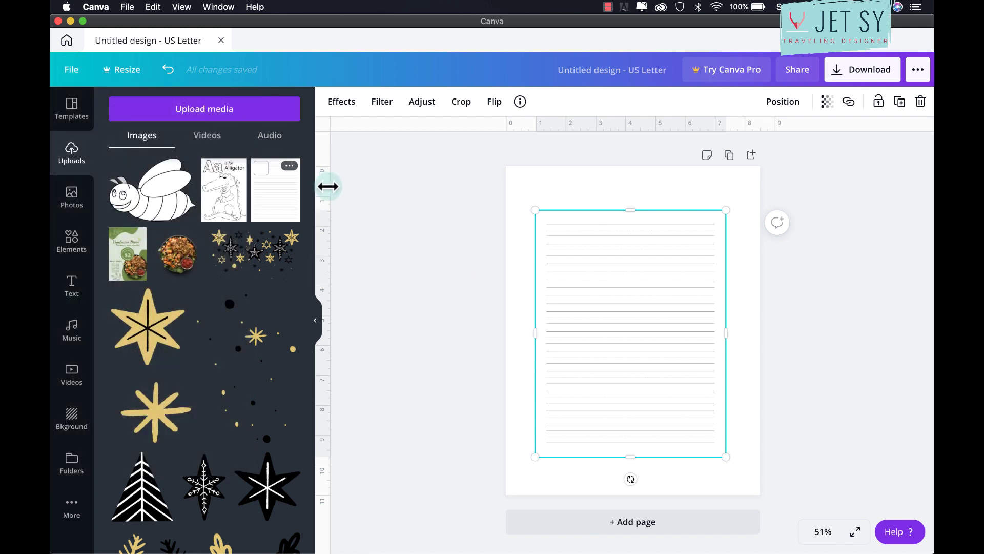
Enlarge the lined page image until it fills the whole US Letter page
{"action": "left_click_drag", "start_coordinate": [328, 186], "coordinate": [527, 187]}
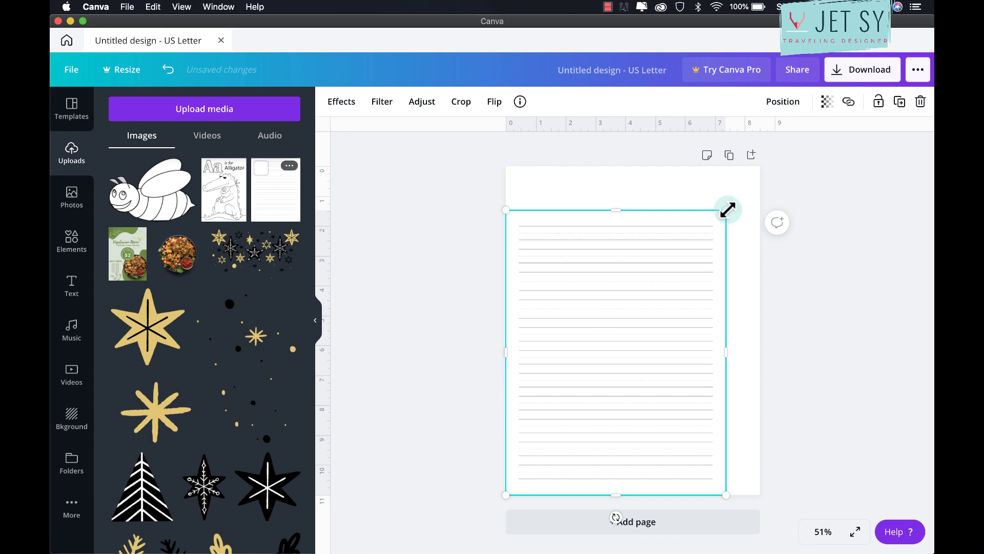
{"action": "left_click_drag", "start_coordinate": [726, 211], "coordinate": [760, 166]}
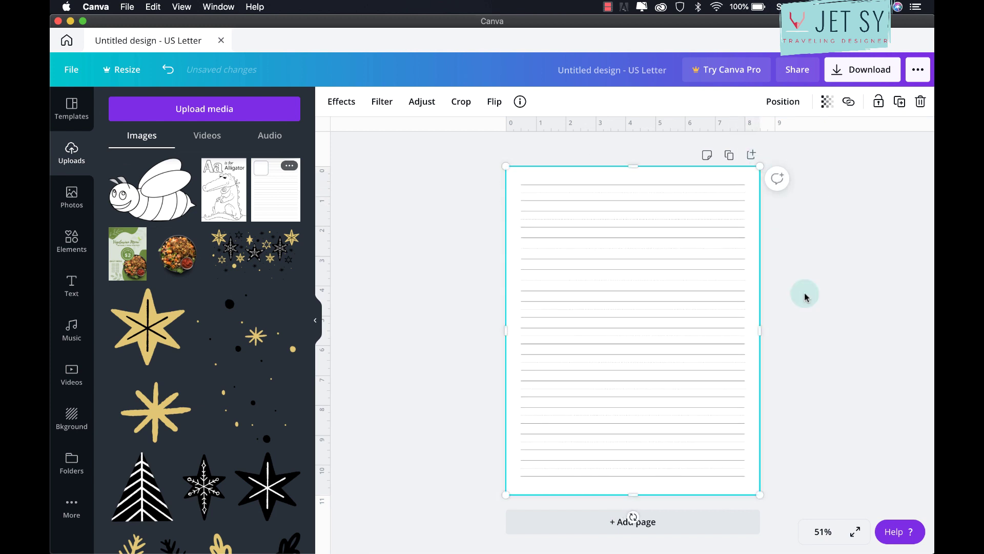
{"action": "left_click", "coordinate": [815, 336]}
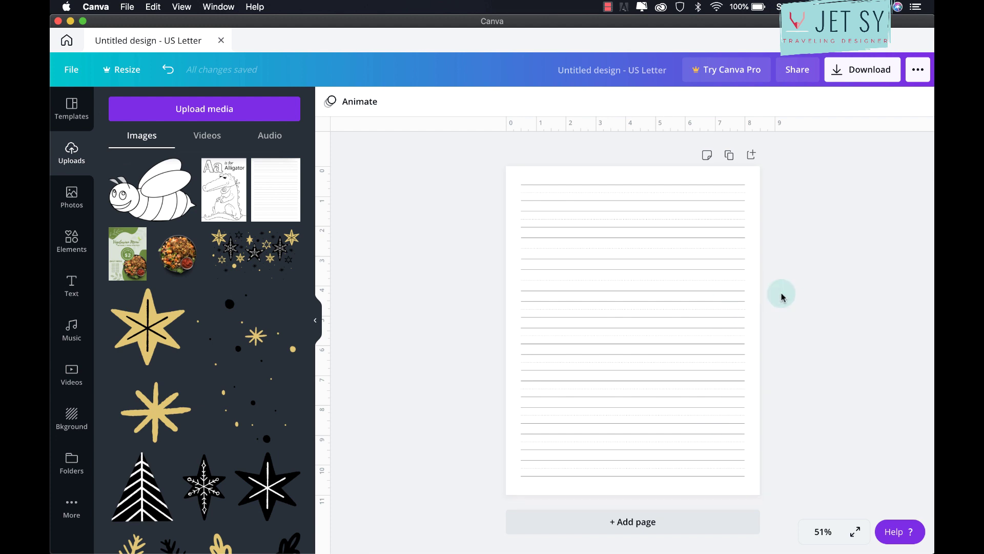
Crop the upper part of the lined image away, down to about 4.3 in below the page's upper edge
{"action": "left_click", "coordinate": [691, 258]}
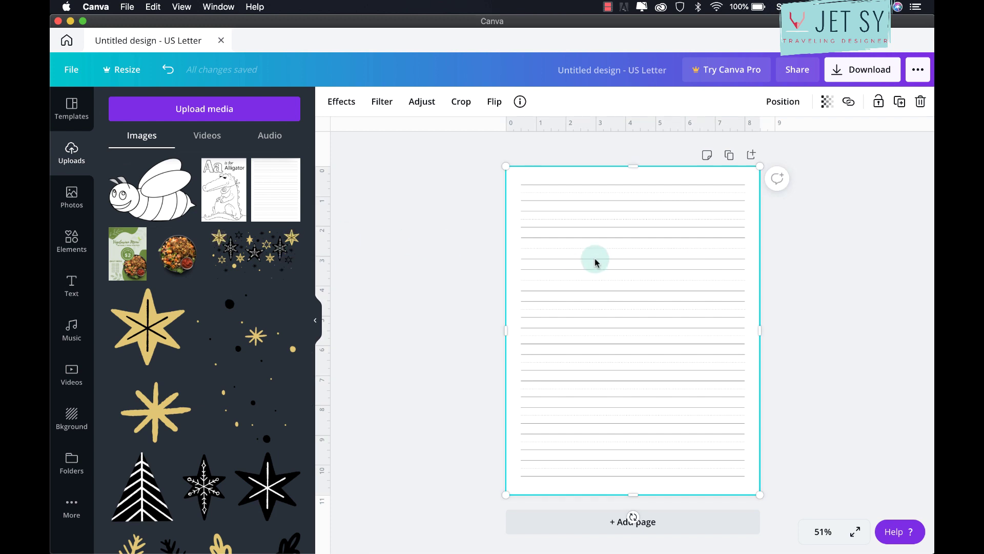
{"action": "left_click_drag", "start_coordinate": [263, 190], "coordinate": [696, 239]}
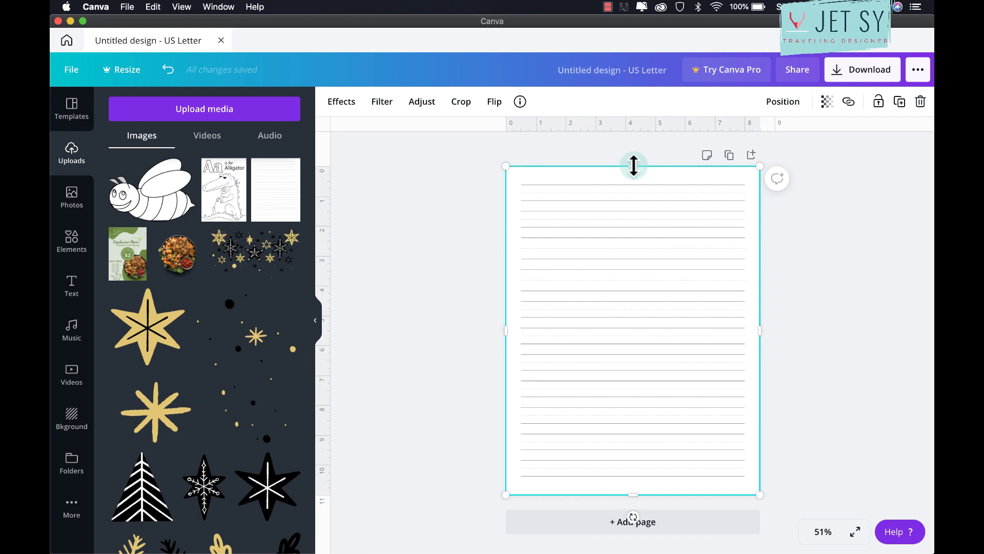
{"action": "left_click_drag", "start_coordinate": [634, 169], "coordinate": [633, 295]}
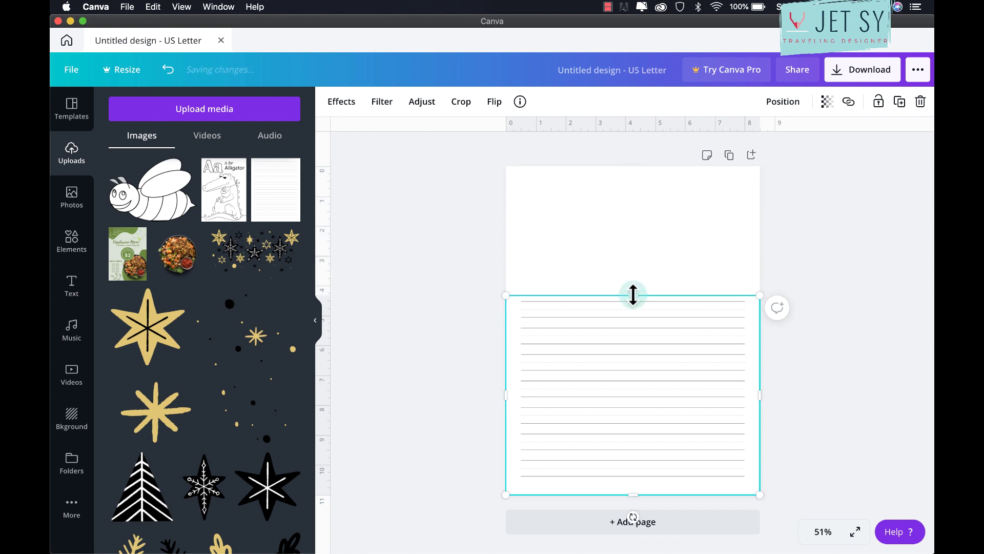
{"action": "left_click", "coordinate": [664, 231]}
Add the uploaded bee drawing to the empty area above the lines, slightly shrunk and rotated 12°
{"action": "left_click", "coordinate": [154, 190]}
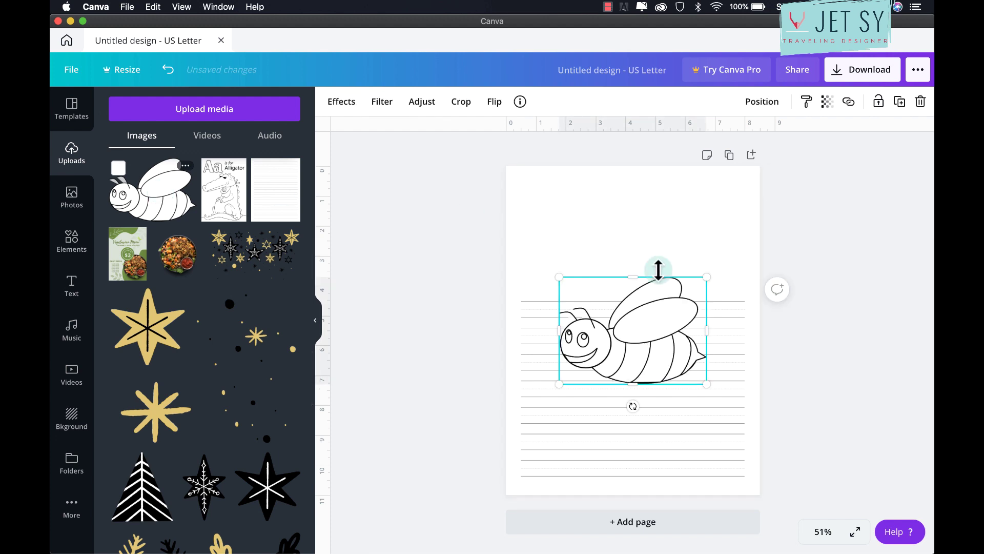
{"action": "left_click_drag", "start_coordinate": [647, 336], "coordinate": [679, 244]}
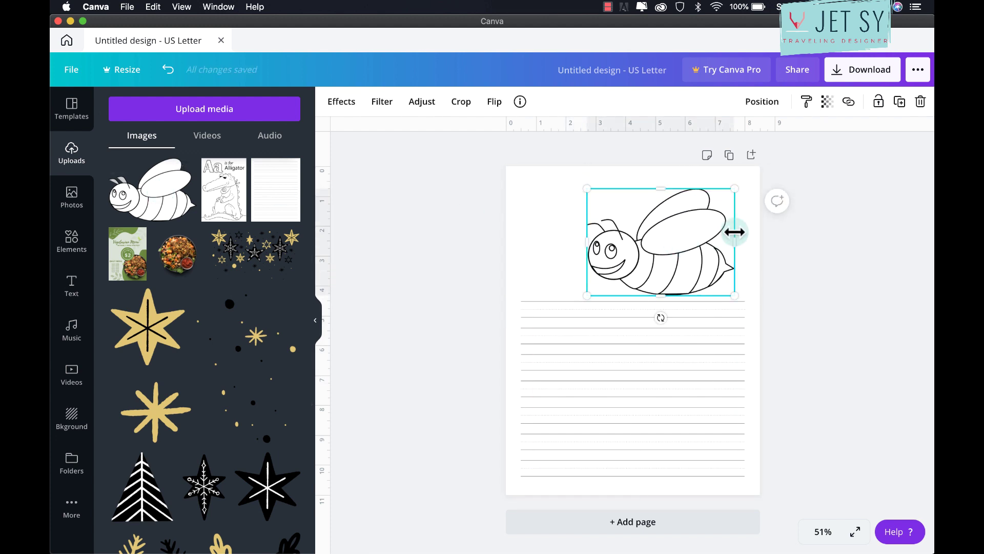
{"action": "left_click_drag", "start_coordinate": [591, 295], "coordinate": [609, 281]}
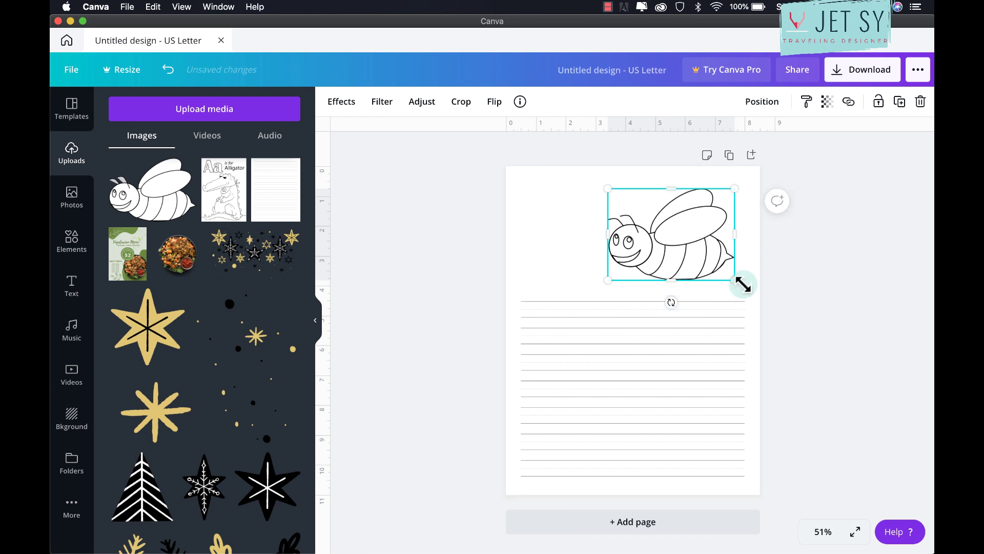
{"action": "left_click_drag", "start_coordinate": [671, 302], "coordinate": [658, 306]}
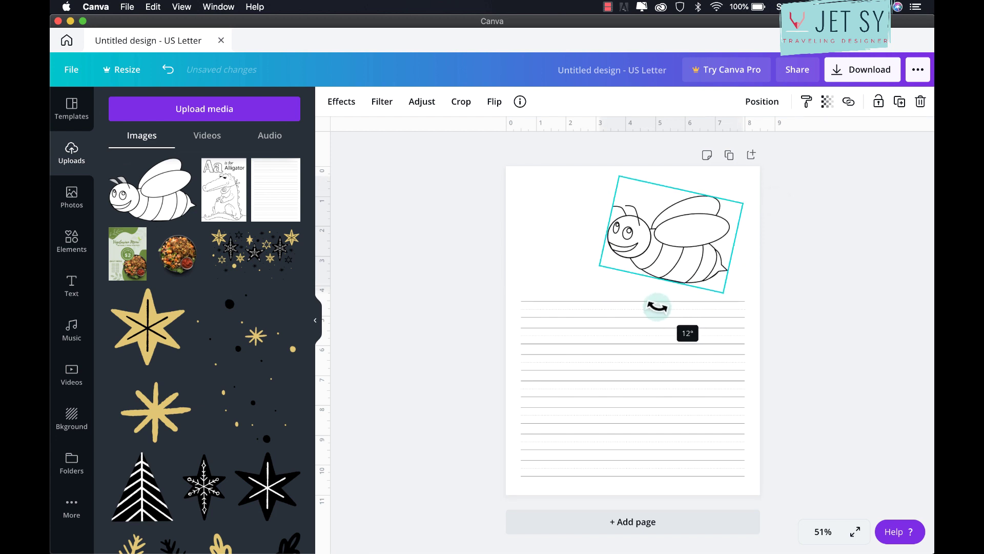
Add a text box containing the letter "B" and enlarge it to font size 149
{"action": "key", "text": "super+plus"}
{"action": "key", "text": "super+plus"}
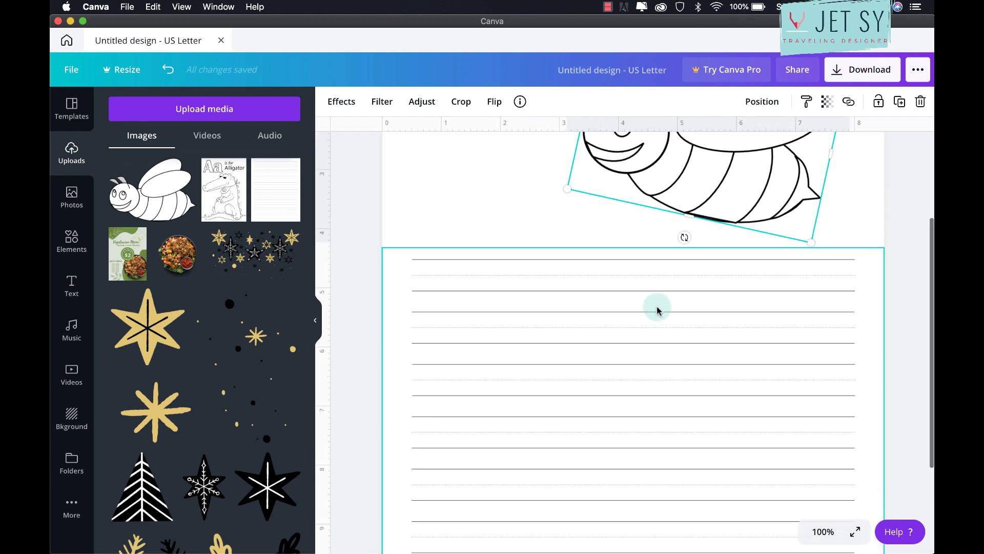
{"action": "scroll", "coordinate": [656, 306], "scroll_direction": "up", "scroll_amount": 3}
{"action": "scroll", "coordinate": [657, 306], "scroll_direction": "up", "scroll_amount": 1}
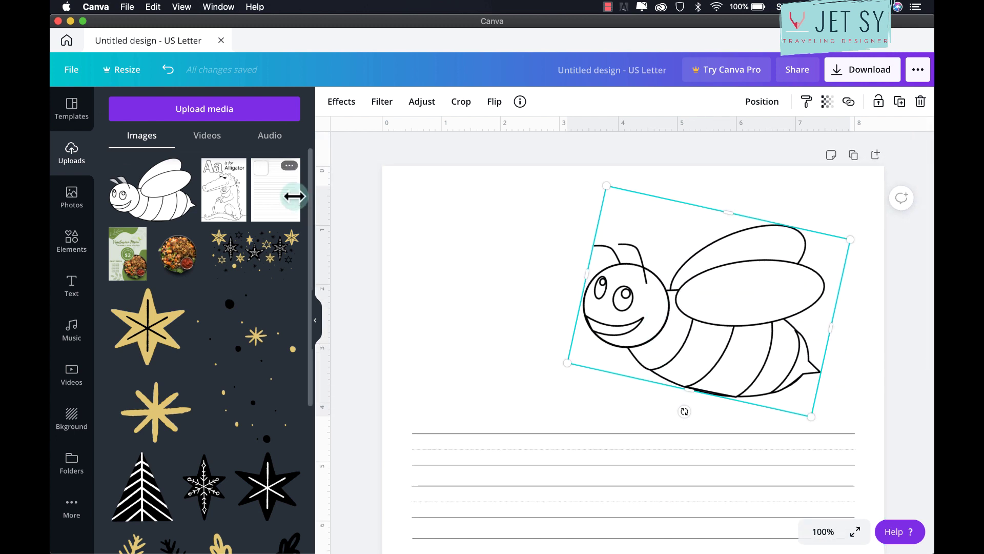
{"action": "key", "text": "t"}
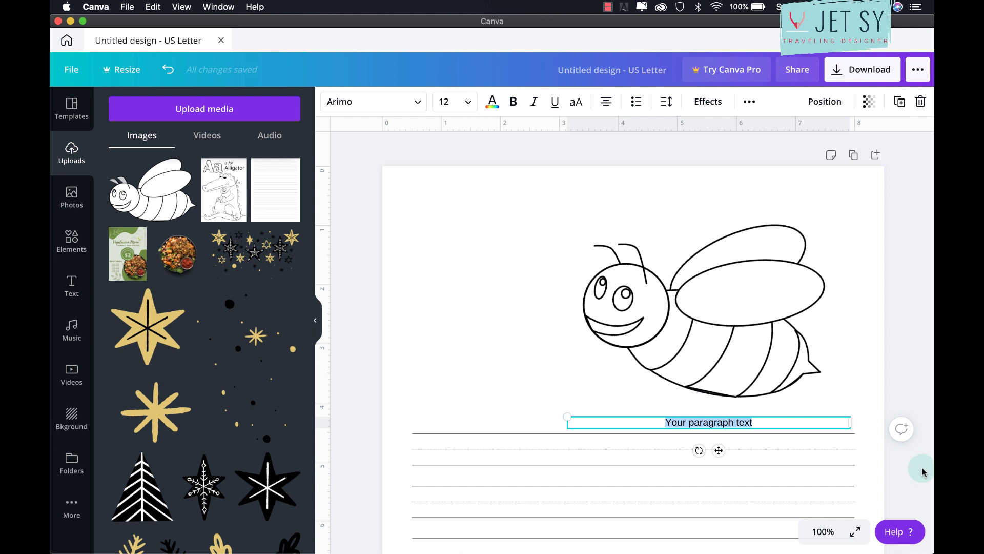
{"action": "type", "text": "T"}
{"action": "left_click_drag", "start_coordinate": [849, 426], "coordinate": [388, 268]}
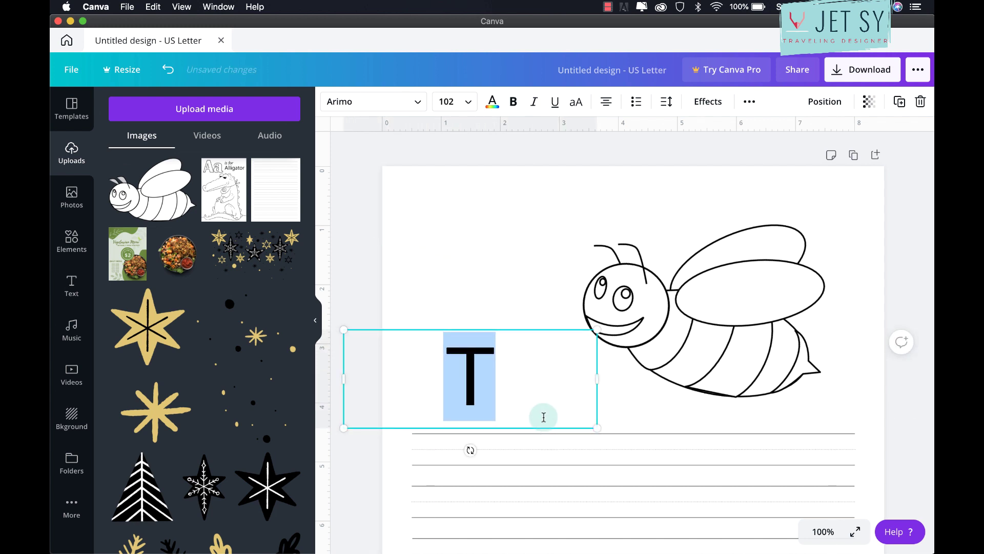
{"action": "type", "text": "B"}
{"action": "left_click_drag", "start_coordinate": [598, 329], "coordinate": [688, 226]}
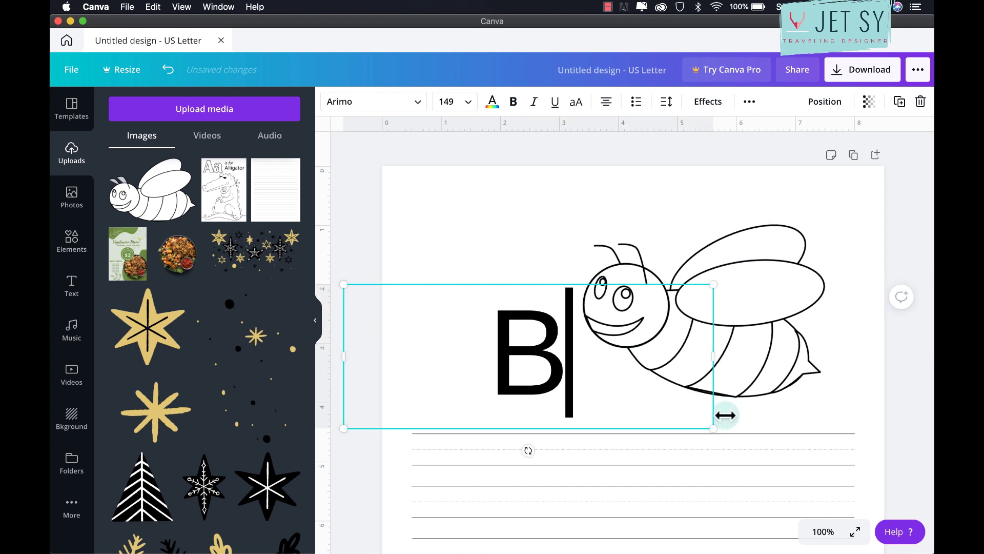
Narrow the "B" text box and move it beside the bee's head, above the lines
{"action": "left_click_drag", "start_coordinate": [695, 358], "coordinate": [524, 279]}
{"action": "left_click", "coordinate": [521, 398]}
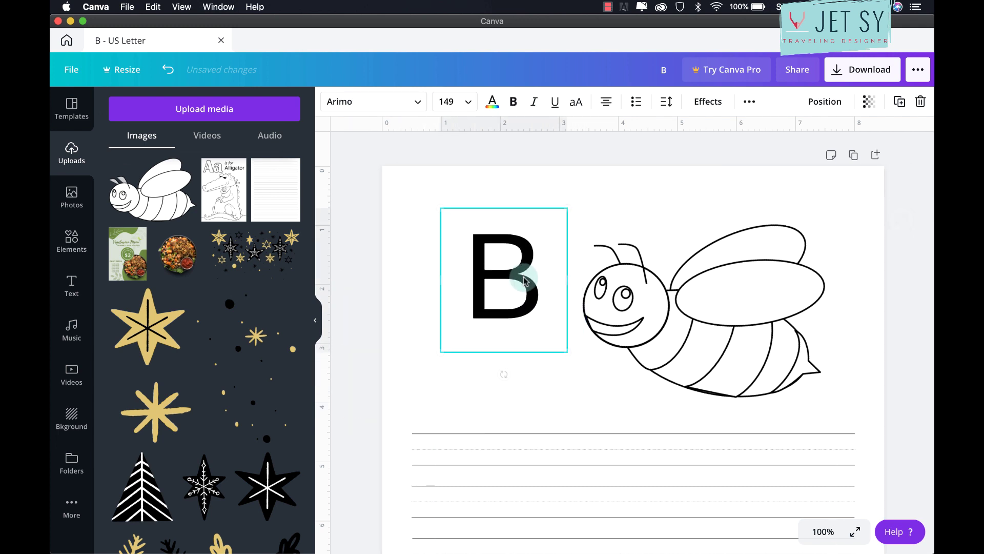
{"action": "left_click", "coordinate": [429, 310]}
{"action": "left_click", "coordinate": [528, 286]}
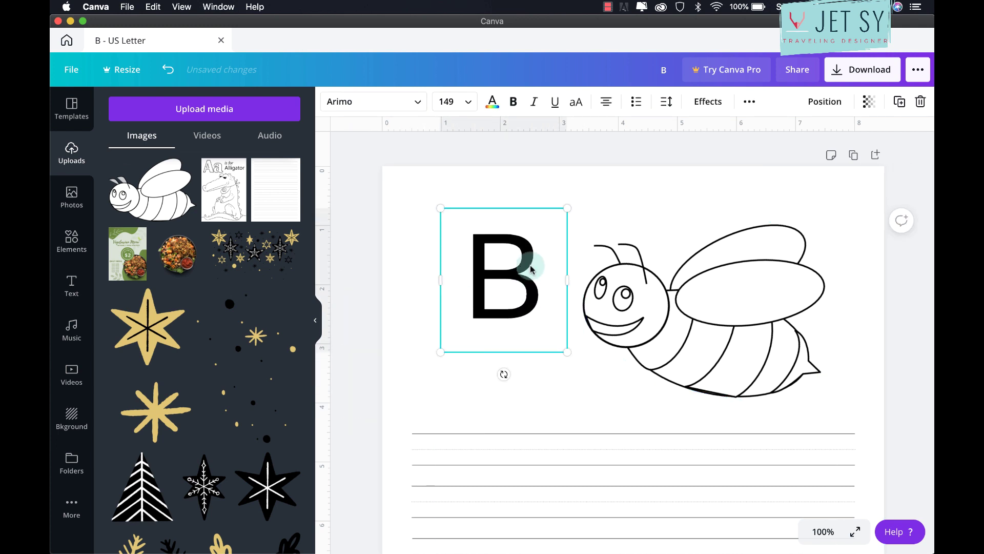
{"action": "left_click", "coordinate": [386, 109]}
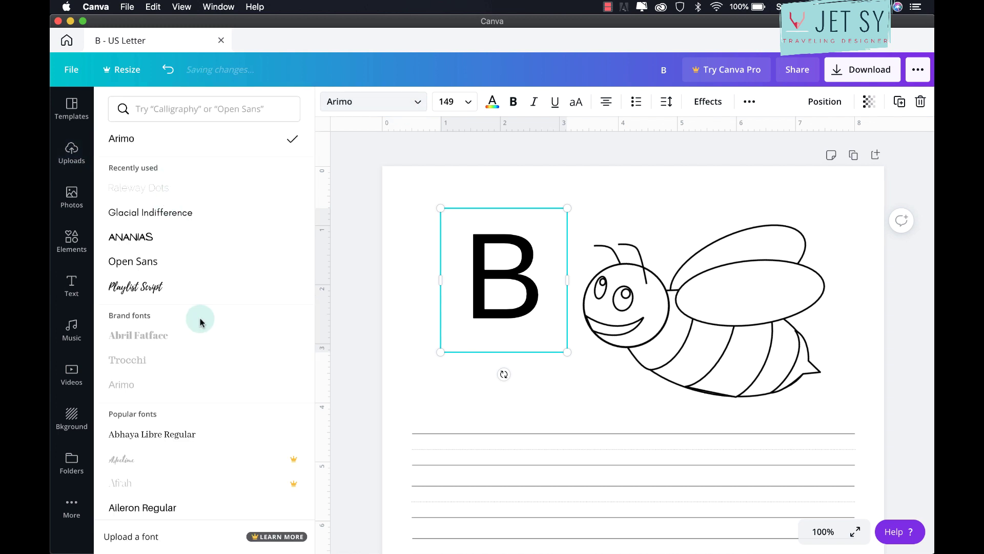
{"action": "left_click", "coordinate": [476, 279]}
{"action": "left_click", "coordinate": [598, 402]}
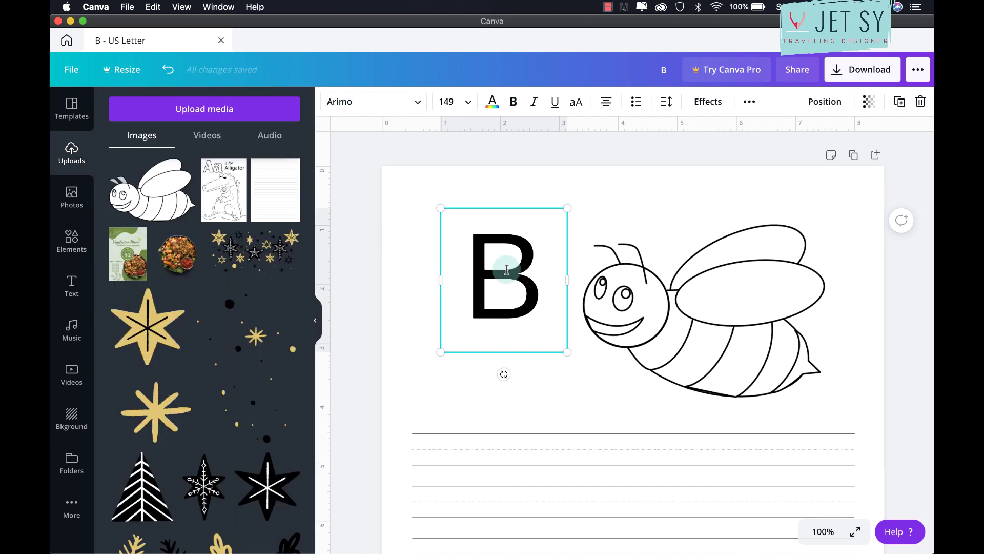
Add the text "is for bee" at font size 44.2 and place it directly below the large B
{"action": "left_click", "coordinate": [496, 395]}
{"action": "key", "text": "t"}
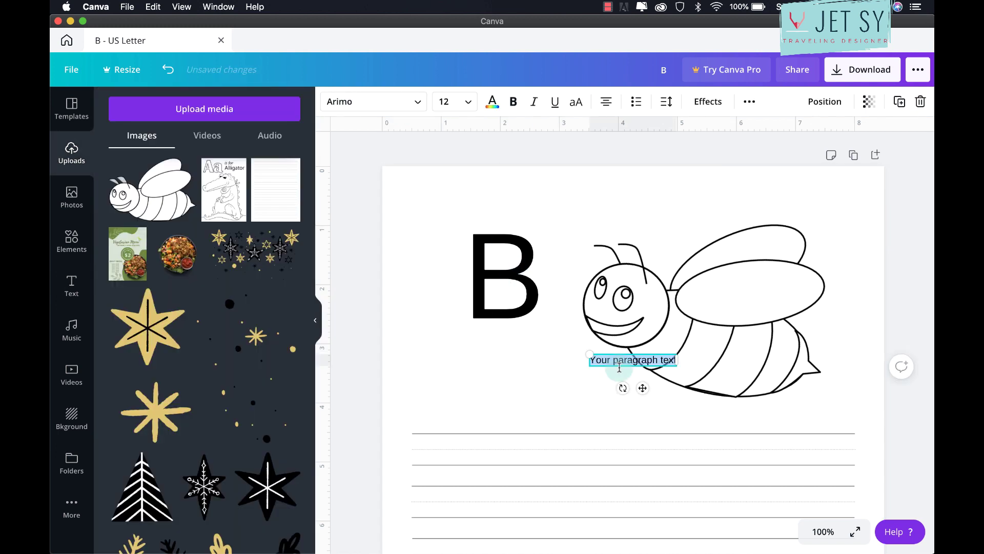
{"action": "type", "text": "S"}
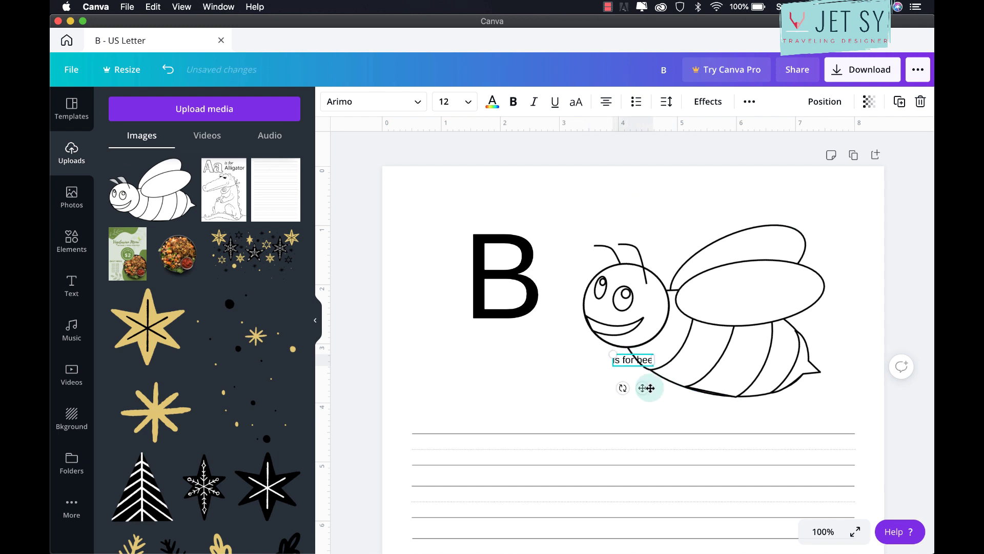
{"action": "left_click_drag", "start_coordinate": [647, 388], "coordinate": [529, 369]}
{"action": "left_click", "coordinate": [543, 415]}
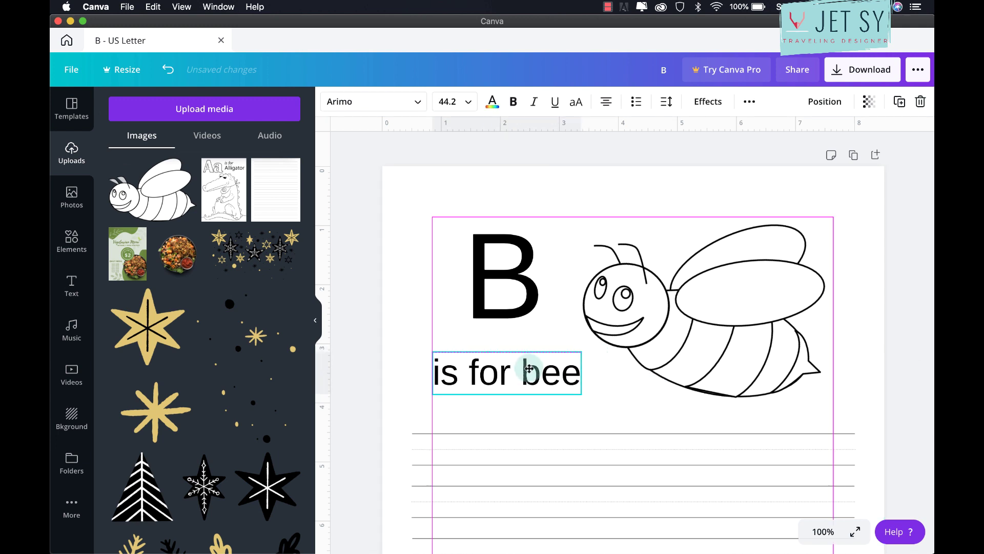
{"action": "left_click", "coordinate": [645, 385]}
Duplicate the large letter B onto the handwriting lines below "is for bee"
{"action": "scroll", "coordinate": [647, 388], "scroll_direction": "down", "scroll_amount": 3}
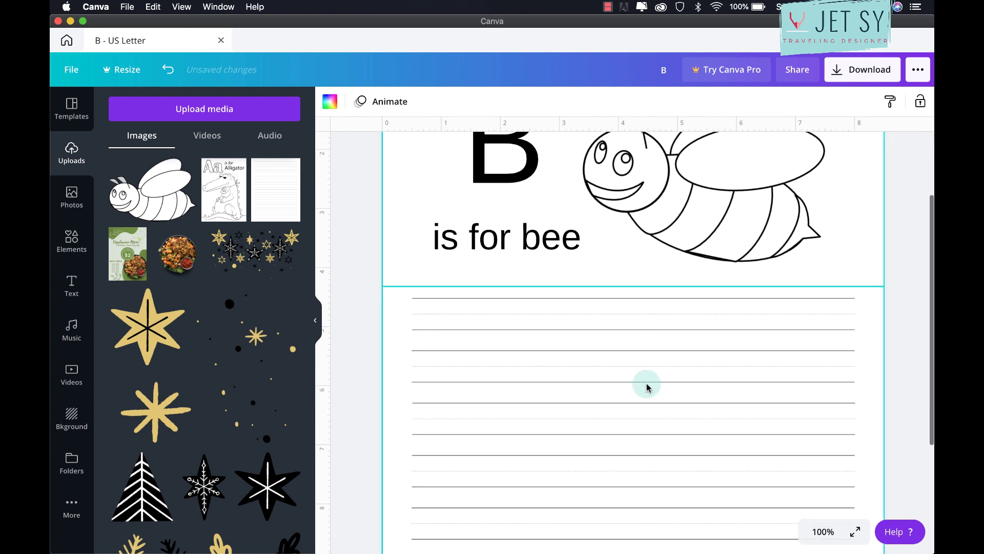
{"action": "scroll", "coordinate": [646, 387], "scroll_direction": "down", "scroll_amount": 1}
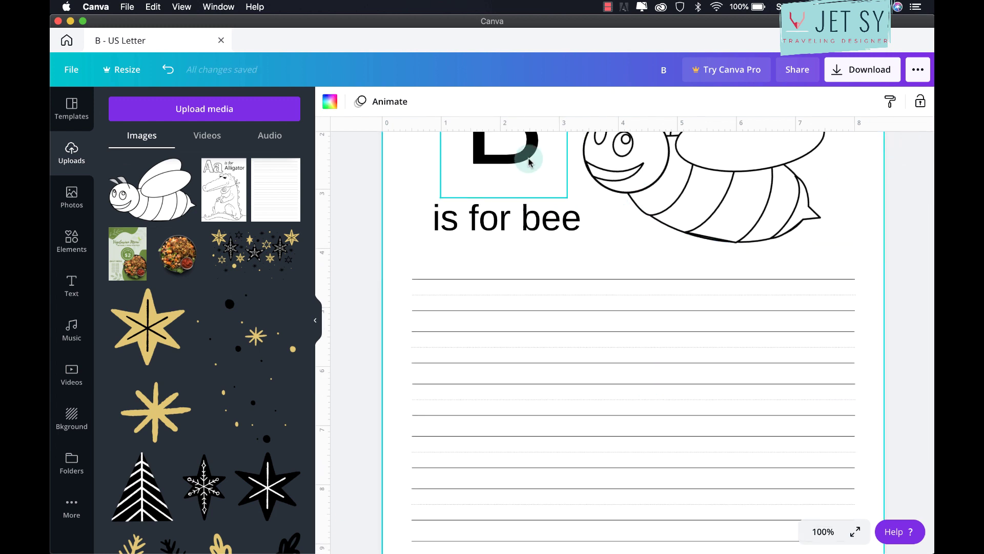
{"action": "left_click_drag", "start_coordinate": [529, 162], "coordinate": [535, 339]}
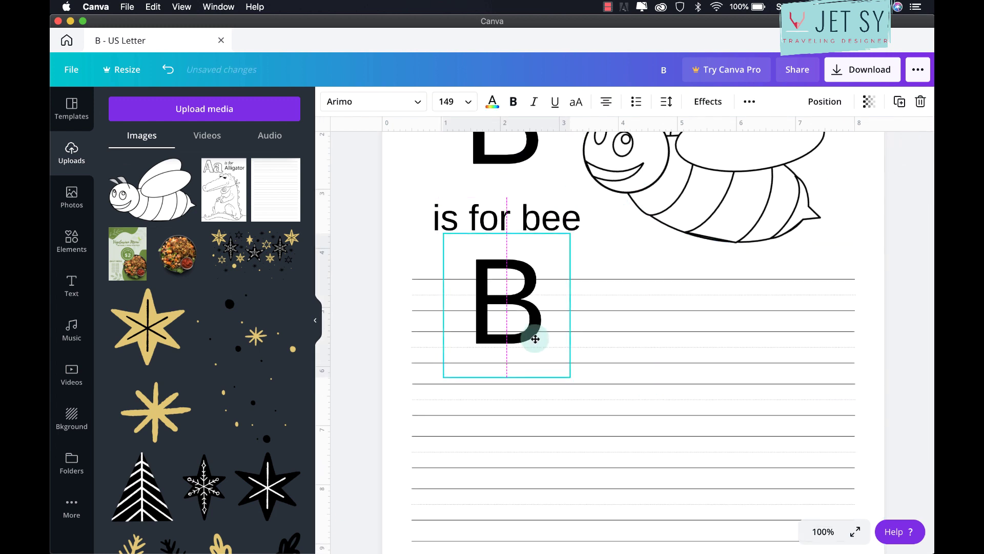
Change the copied B to the Raleway Dots font, searching the fonts for "dot", and shrink it to size 66.5
{"action": "left_click", "coordinate": [535, 341]}
{"action": "key", "text": "super+a"}
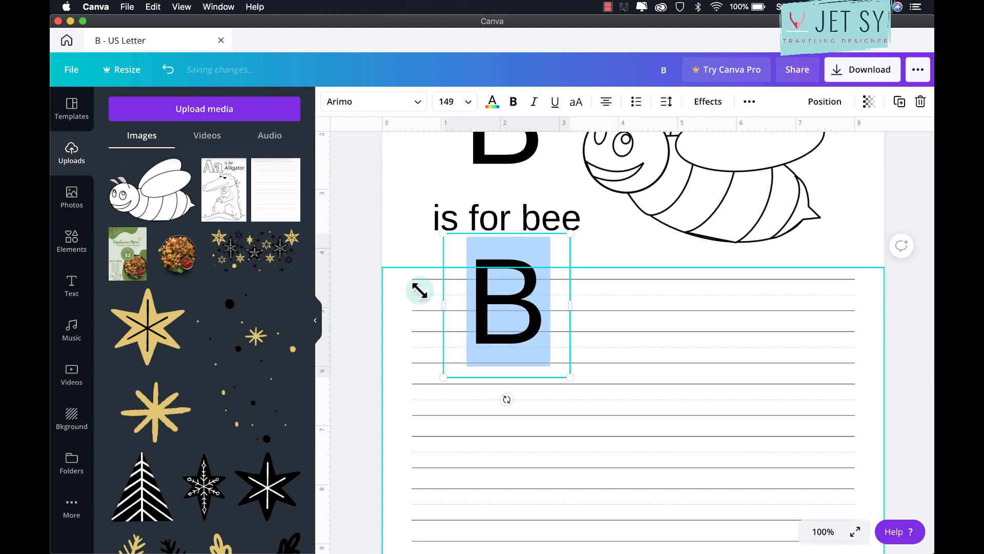
{"action": "left_click", "coordinate": [418, 106]}
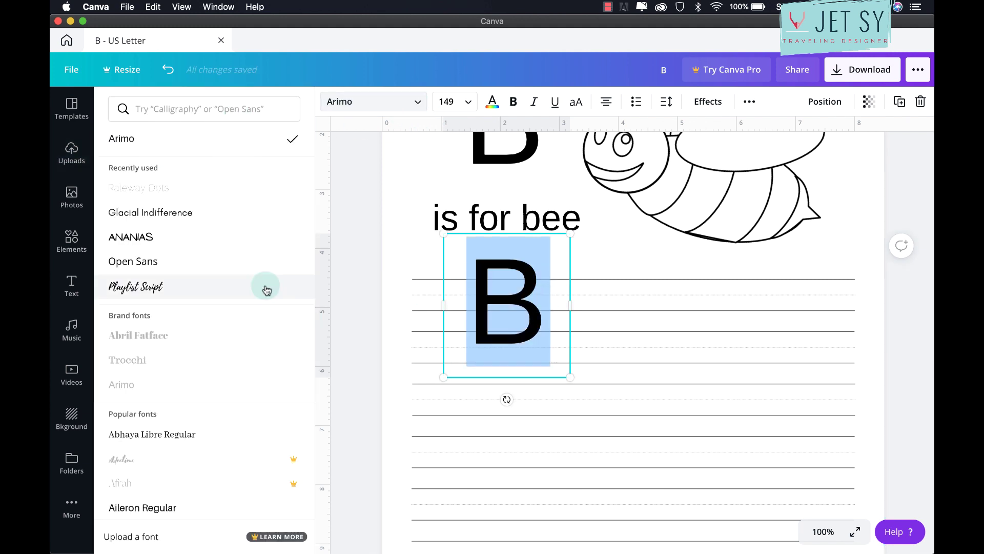
{"action": "left_click", "coordinate": [209, 105]}
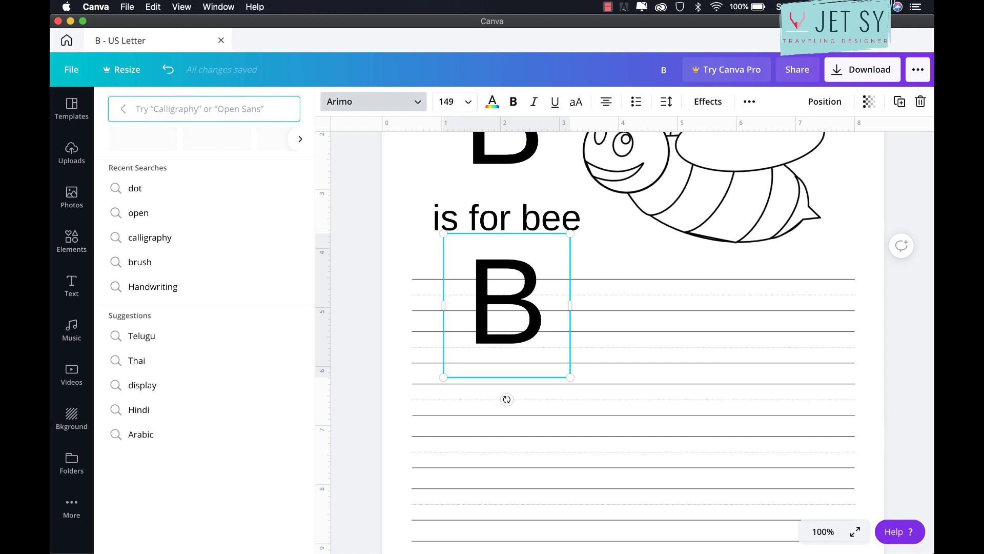
{"action": "type", "text": "dot"}
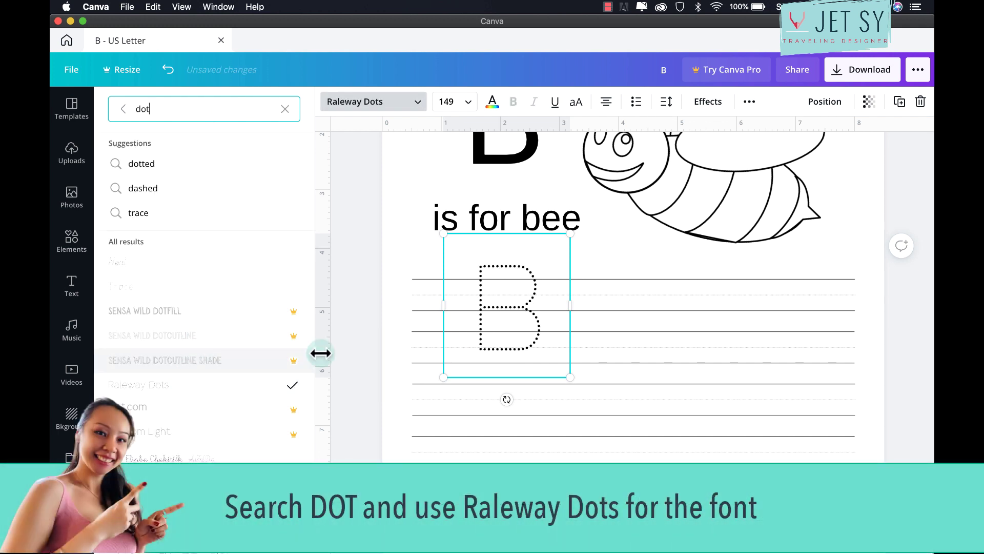
{"action": "left_click", "coordinate": [566, 249]}
{"action": "left_click_drag", "start_coordinate": [570, 234], "coordinate": [498, 311]}
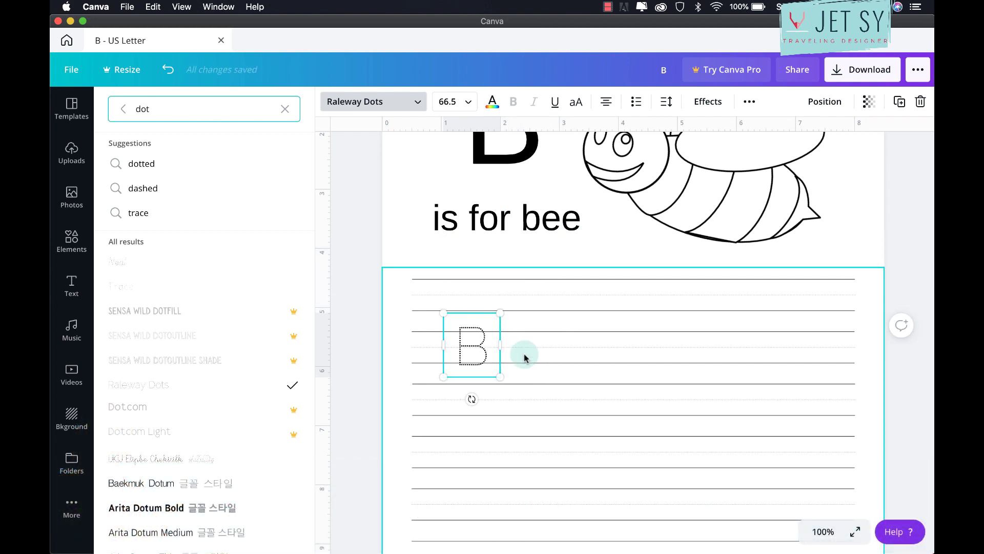
Move the dotted B to the start of the first handwriting line and shrink it to size 51.5
{"action": "left_click", "coordinate": [478, 360]}
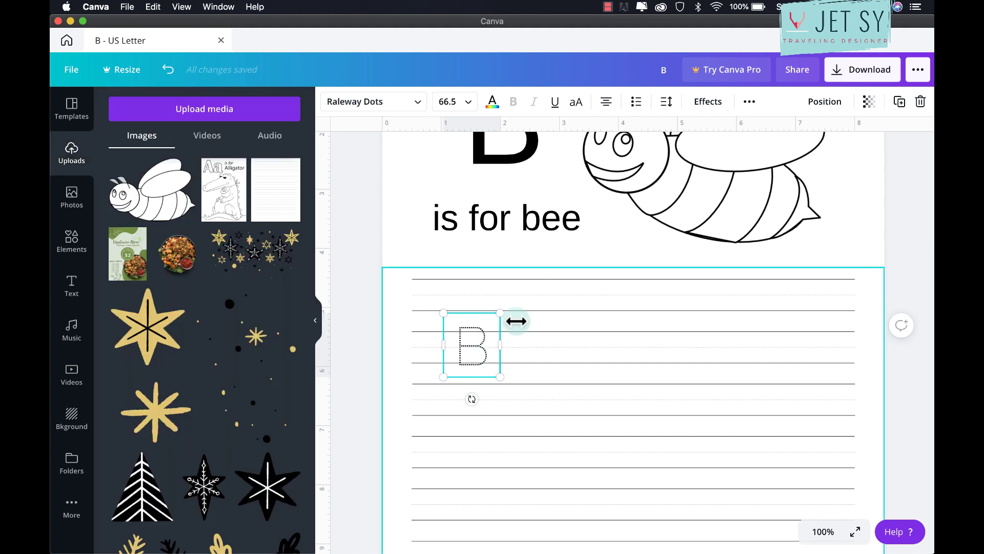
{"action": "left_click", "coordinate": [486, 341]}
{"action": "left_click", "coordinate": [486, 341]}
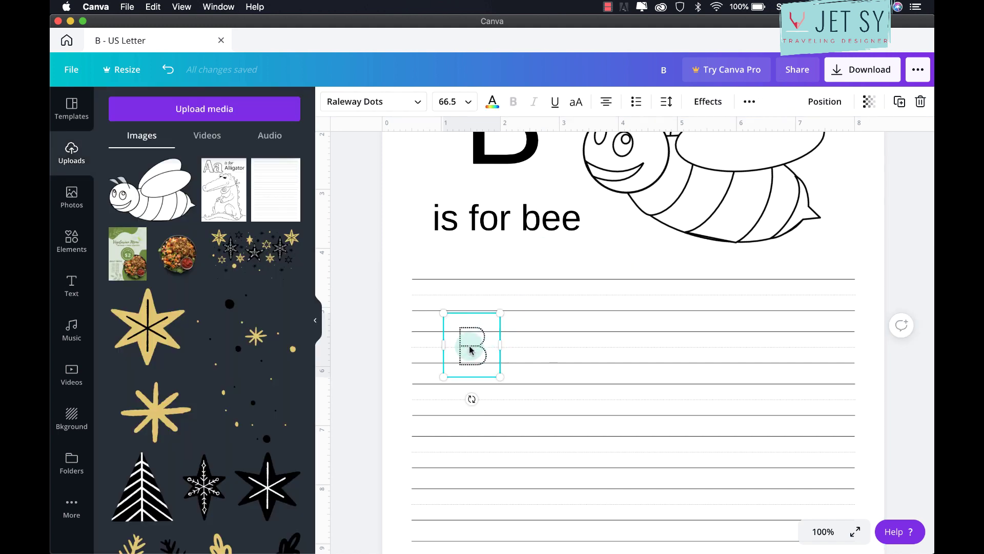
{"action": "left_click_drag", "start_coordinate": [470, 345], "coordinate": [426, 299]}
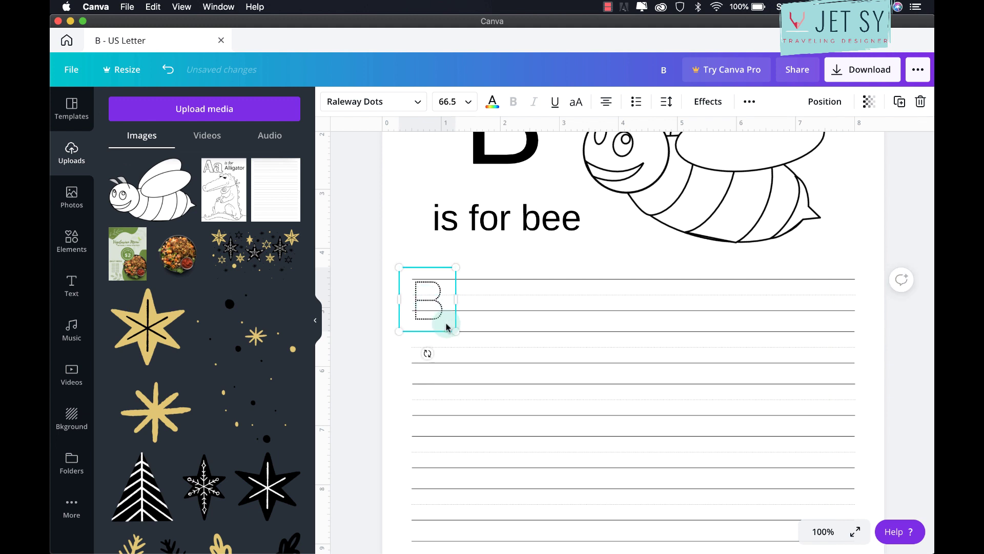
{"action": "left_click_drag", "start_coordinate": [456, 331], "coordinate": [440, 319]}
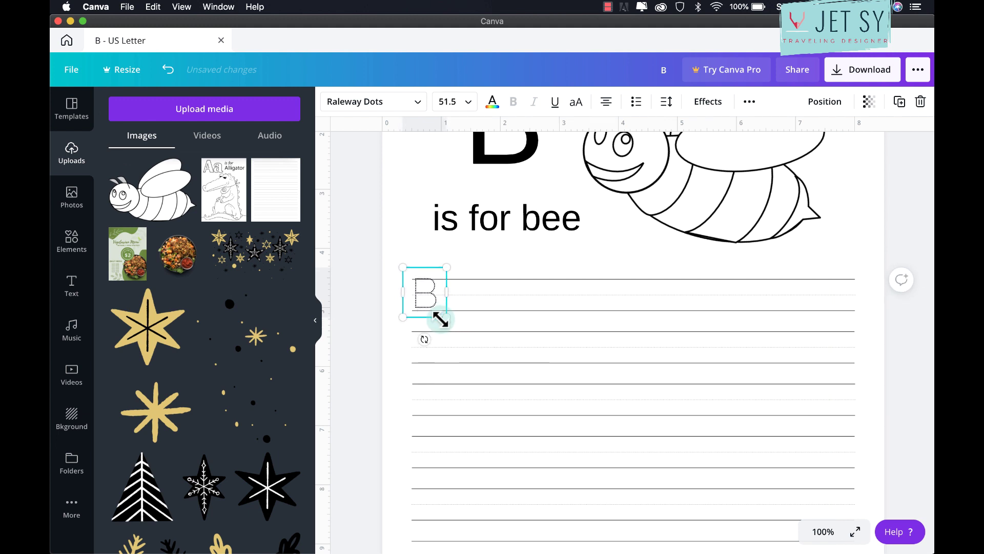
Reduce the dotted B to size 47.7 and duplicate it along the first handwriting line to form a row of nine
{"action": "left_click_drag", "start_coordinate": [446, 266], "coordinate": [813, 296]}
{"action": "left_click", "coordinate": [432, 291]}
{"action": "left_click", "coordinate": [424, 295], "text": "shift"}
{"action": "left_click", "coordinate": [817, 301]}
{"action": "left_click", "coordinate": [868, 290]}
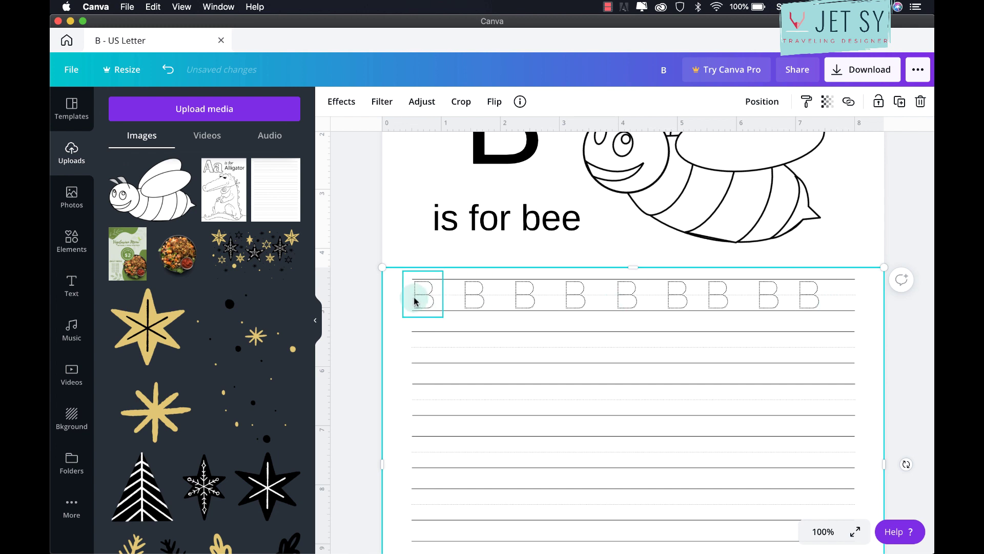
Select all nine dotted Bs without the lined background and space them evenly with Tidy up
{"action": "left_click", "coordinate": [352, 282]}
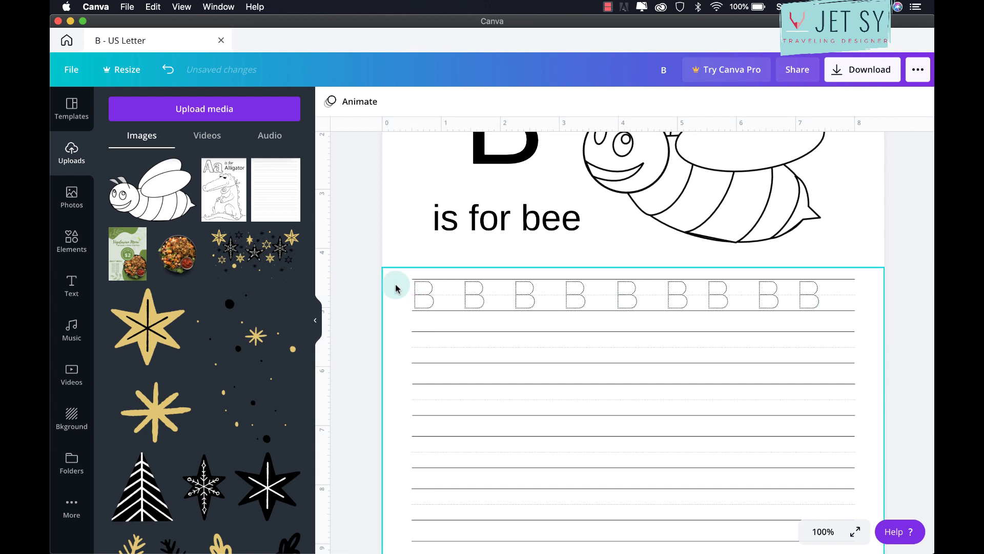
{"action": "left_click_drag", "start_coordinate": [387, 285], "coordinate": [806, 303]}
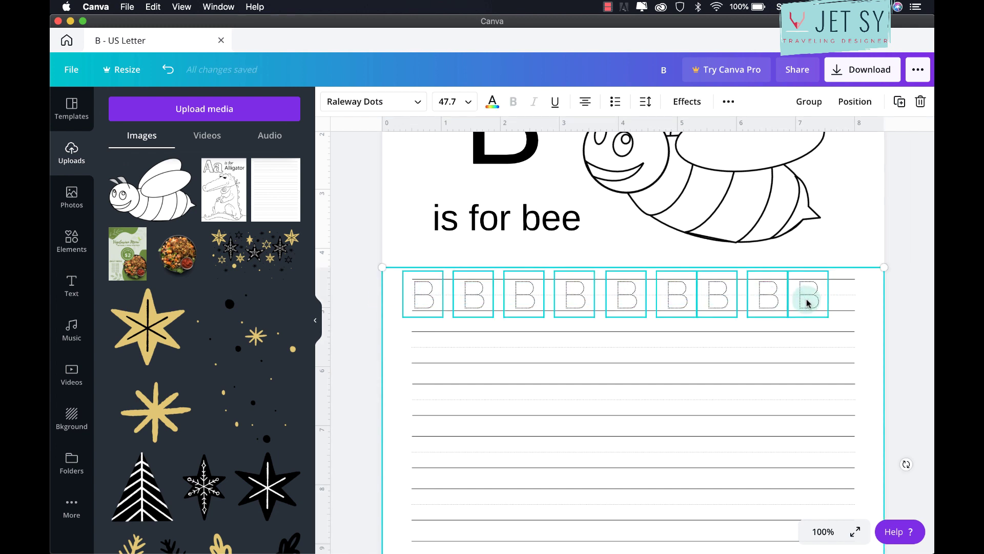
{"action": "left_click", "coordinate": [883, 285], "text": "shift"}
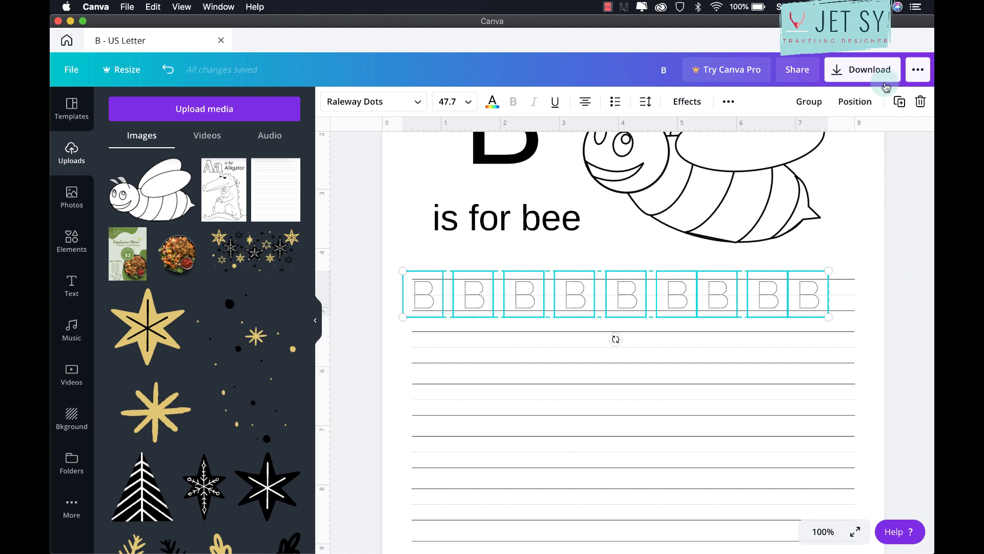
{"action": "left_click", "coordinate": [855, 101]}
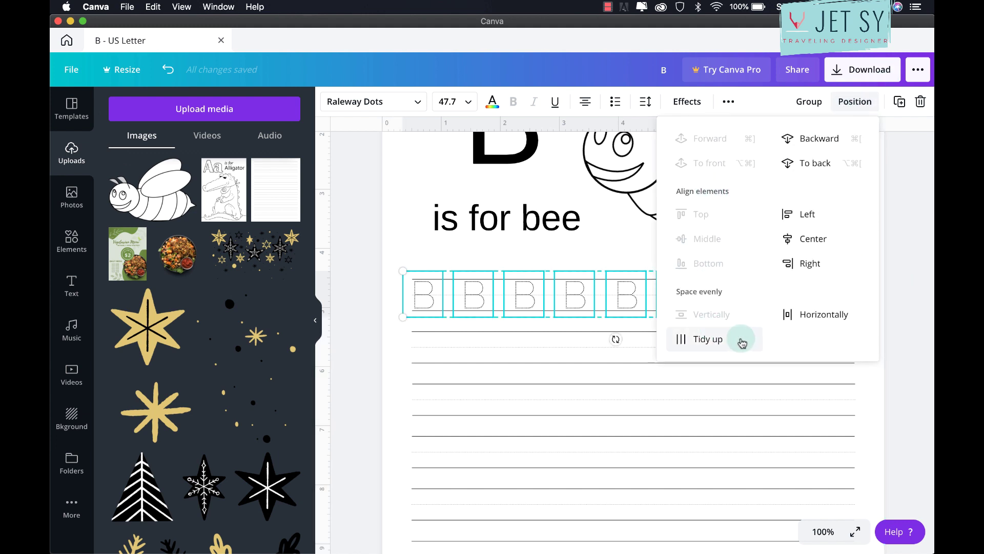
{"action": "left_click", "coordinate": [711, 340]}
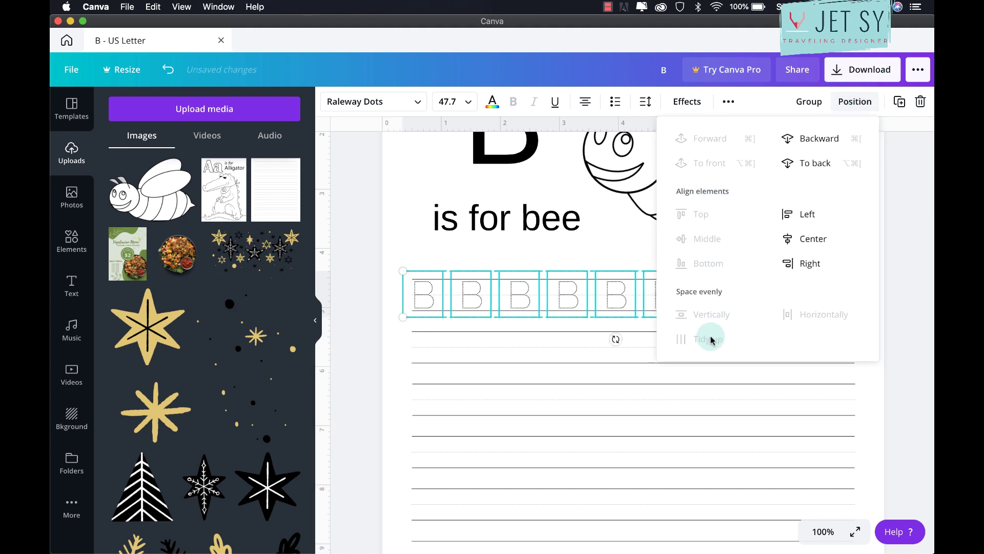
Nudge the row of dotted Bs to the right until it is centred on the first handwriting line
{"action": "left_click", "coordinate": [893, 408]}
{"action": "key", "text": "Right"}
{"action": "key", "text": "Right"}
{"action": "key", "text": "Right"}
{"action": "key", "text": "Right"}
{"action": "key", "text": "Right"}
{"action": "key", "text": "Right"}
{"action": "key", "text": "Right"}
{"action": "key", "text": "Right"}
{"action": "key", "text": "Right"}
{"action": "key", "text": "Right"}
{"action": "key", "text": "Right"}
{"action": "key", "text": "Right"}
{"action": "key", "text": "Right"}
{"action": "key", "text": "Right"}
{"action": "key", "text": "Right"}
{"action": "key", "text": "Right"}
{"action": "key", "text": "Right"}
{"action": "key", "text": "Right"}
{"action": "key", "text": "Right"}
{"action": "key", "text": "Right"}
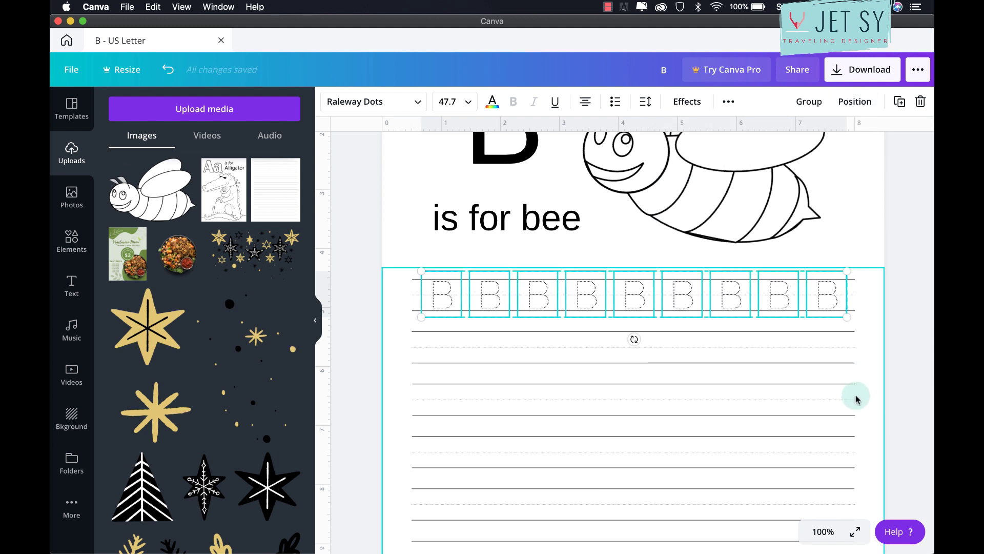
Duplicate the first dotted B onto the second handwriting line and change its text to a lowercase b
{"action": "left_click", "coordinate": [402, 307]}
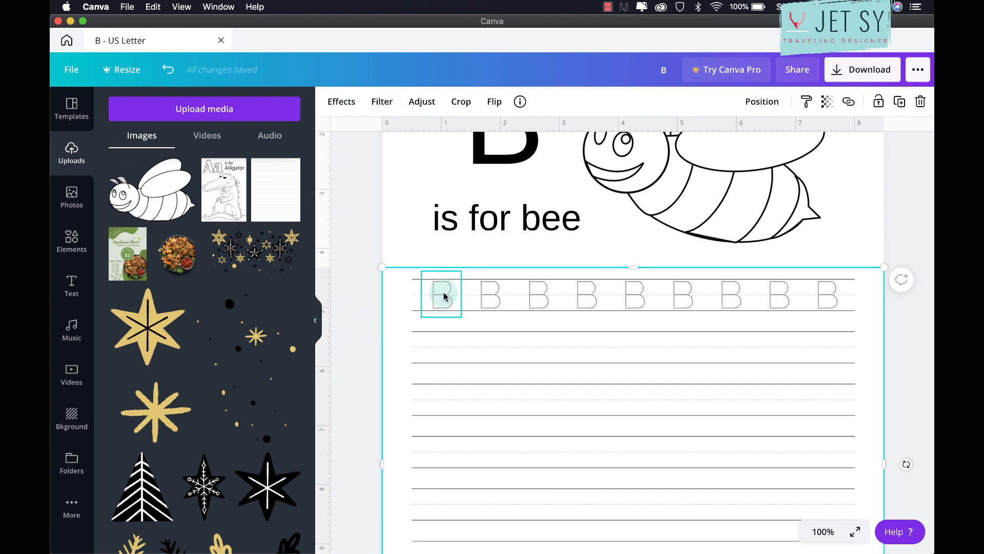
{"action": "left_click_drag", "start_coordinate": [444, 292], "coordinate": [446, 347]}
{"action": "key", "text": "Return"}
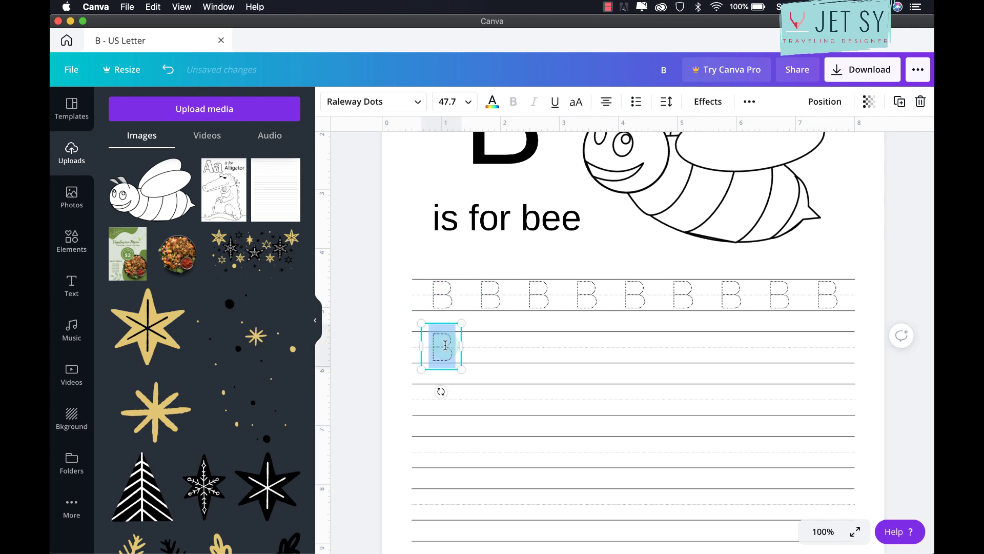
{"action": "type", "text": "b"}
{"action": "left_click", "coordinate": [380, 274]}
{"action": "left_click", "coordinate": [444, 347]}
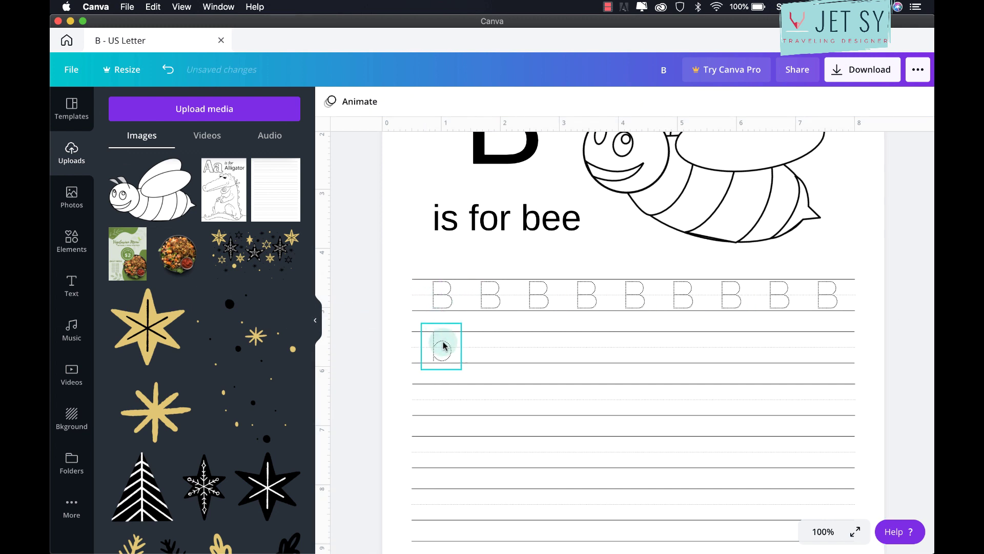
Duplicate the dotted lowercase b along the second handwriting line, aligning nine copies beneath the capital Bs
{"action": "left_click_drag", "start_coordinate": [444, 346], "coordinate": [831, 343]}
{"action": "scroll", "coordinate": [896, 368], "scroll_direction": "down", "scroll_amount": 2}
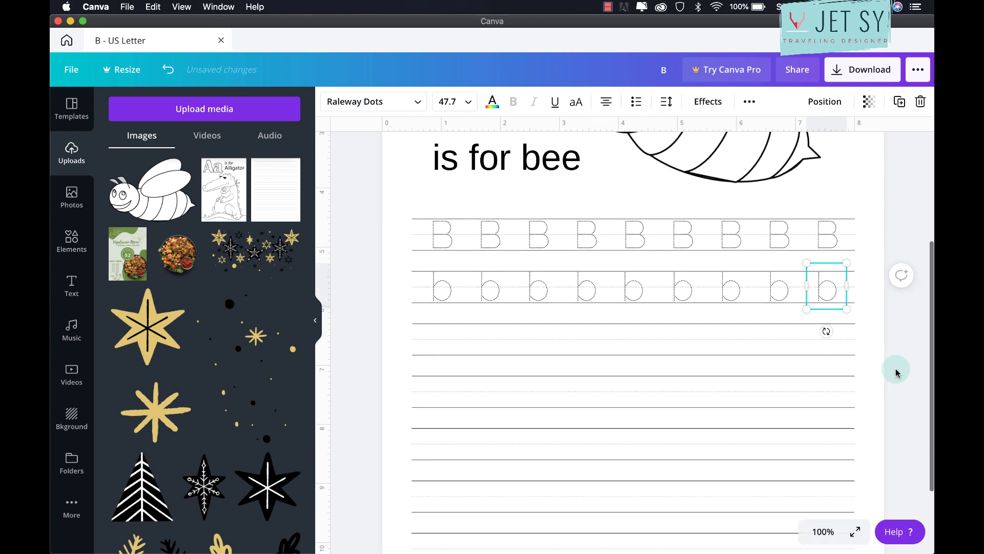
{"action": "scroll", "coordinate": [896, 368], "scroll_direction": "down", "scroll_amount": 5}
{"action": "left_click", "coordinate": [811, 283]}
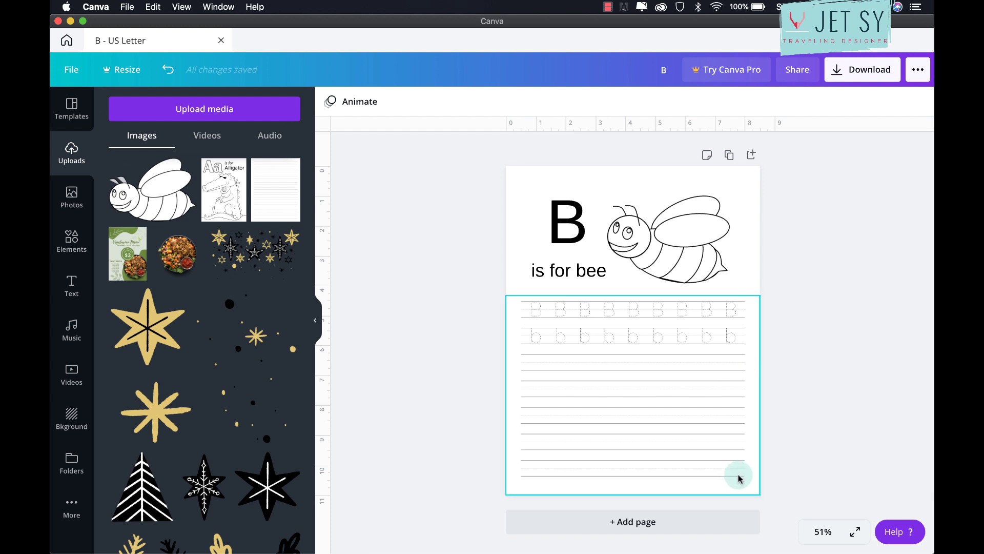
Add a blank page after the worksheet, and duplicate the finished "B is for bee" page as page 2
{"action": "left_click", "coordinate": [687, 529]}
{"action": "scroll", "coordinate": [702, 326], "scroll_direction": "up", "scroll_amount": 5}
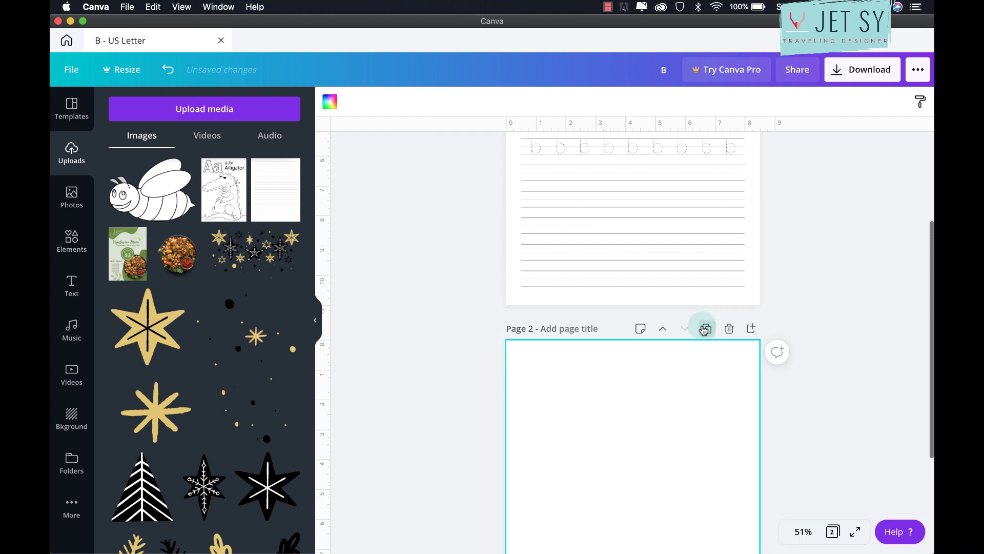
{"action": "left_click", "coordinate": [706, 157]}
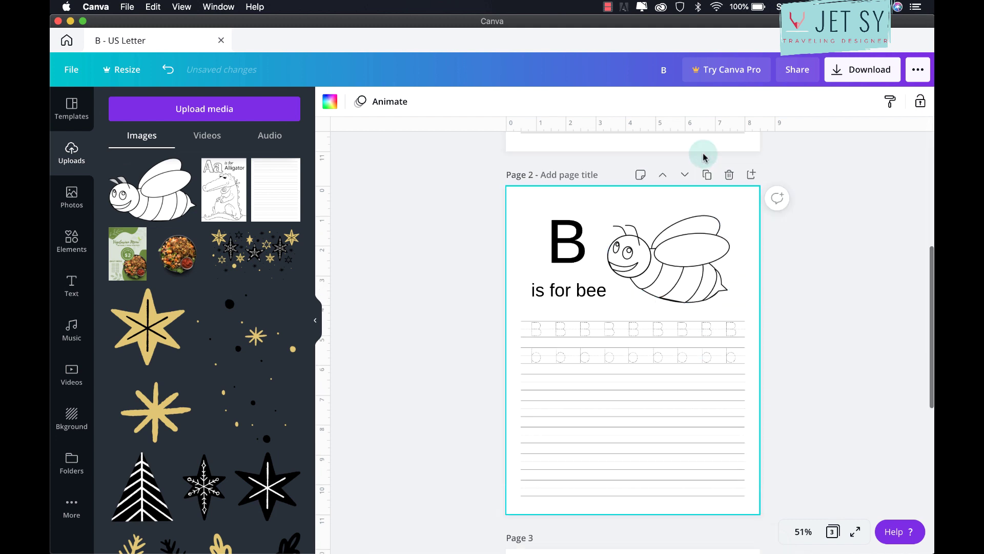
{"action": "scroll", "coordinate": [777, 328], "scroll_direction": "down", "scroll_amount": 5}
{"action": "scroll", "coordinate": [785, 312], "scroll_direction": "up", "scroll_amount": 4}
{"action": "scroll", "coordinate": [785, 312], "scroll_direction": "up", "scroll_amount": 2}
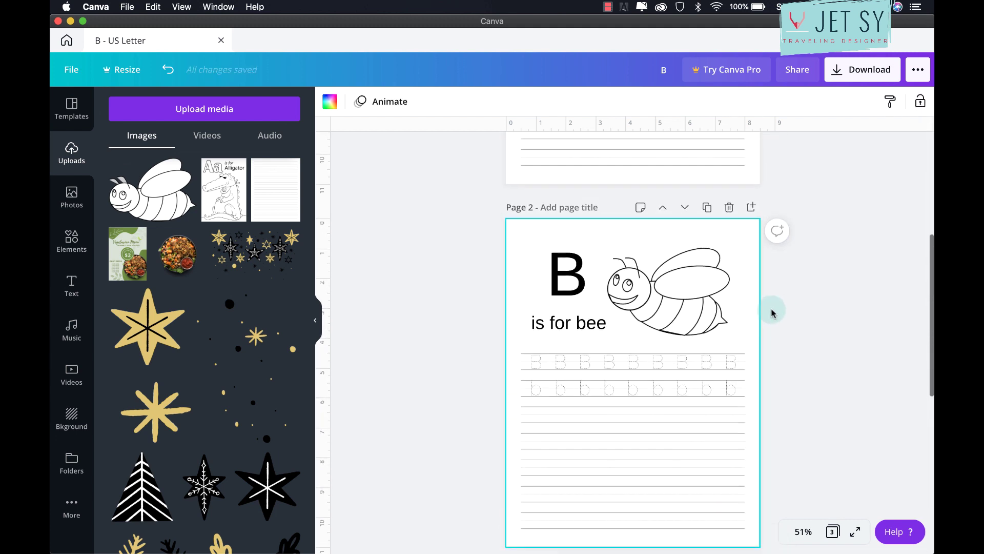
{"action": "left_click", "coordinate": [682, 297]}
{"action": "left_click_drag", "start_coordinate": [668, 354], "coordinate": [655, 351]}
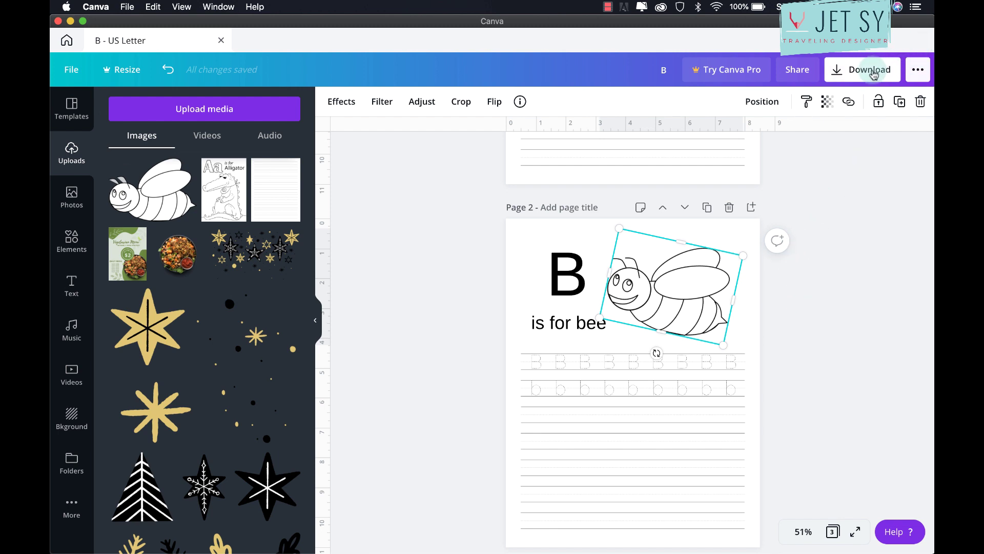
Examine the download settings and available file types for the worksheet, close them, and look over the remaining pages
{"action": "left_click", "coordinate": [874, 74]}
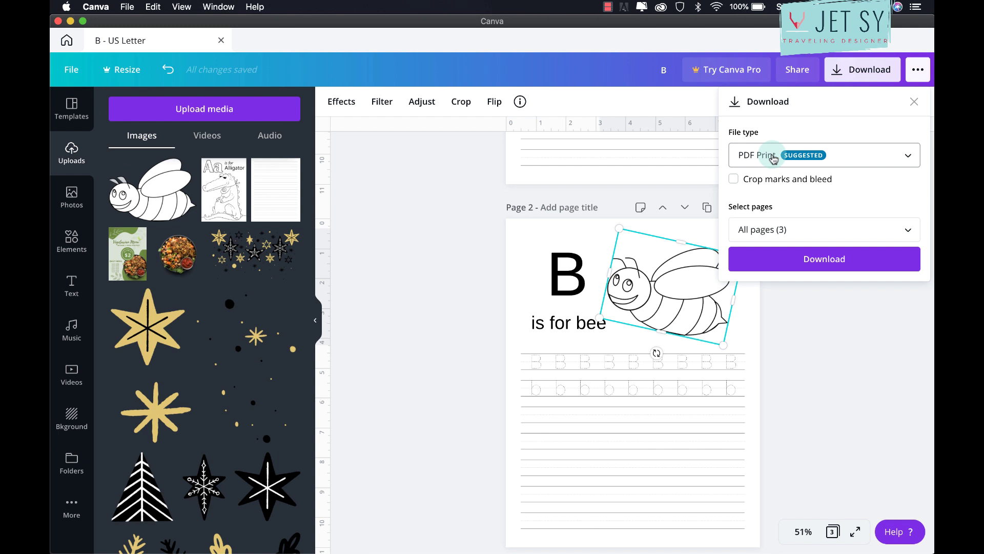
{"action": "left_click", "coordinate": [906, 156]}
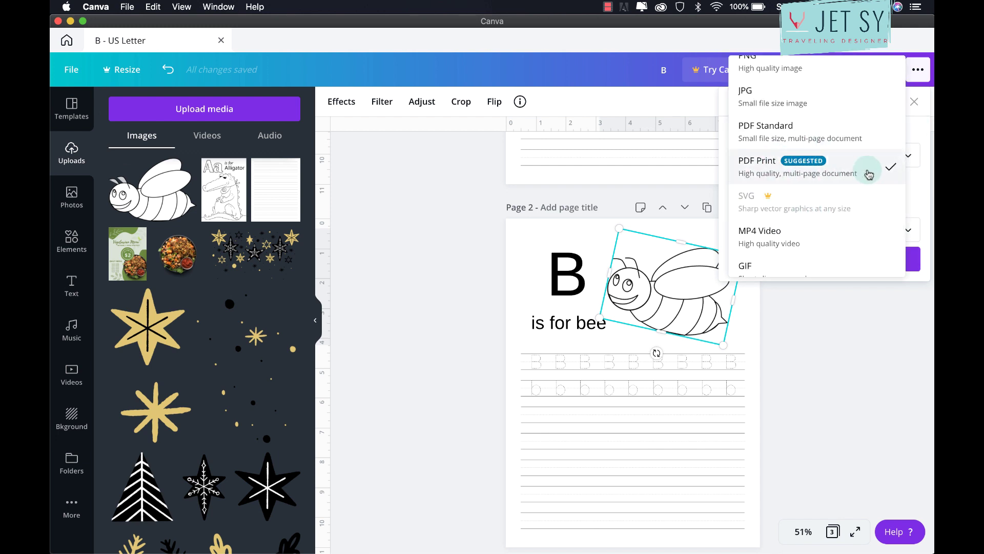
{"action": "scroll", "coordinate": [862, 216], "scroll_direction": "down", "scroll_amount": 1}
{"action": "left_click", "coordinate": [846, 320]}
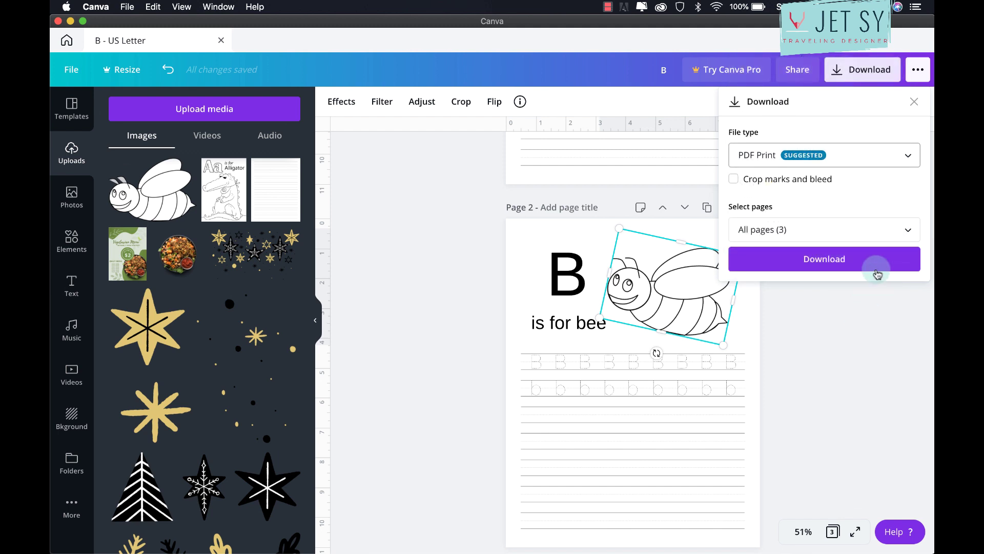
{"action": "left_click", "coordinate": [854, 370]}
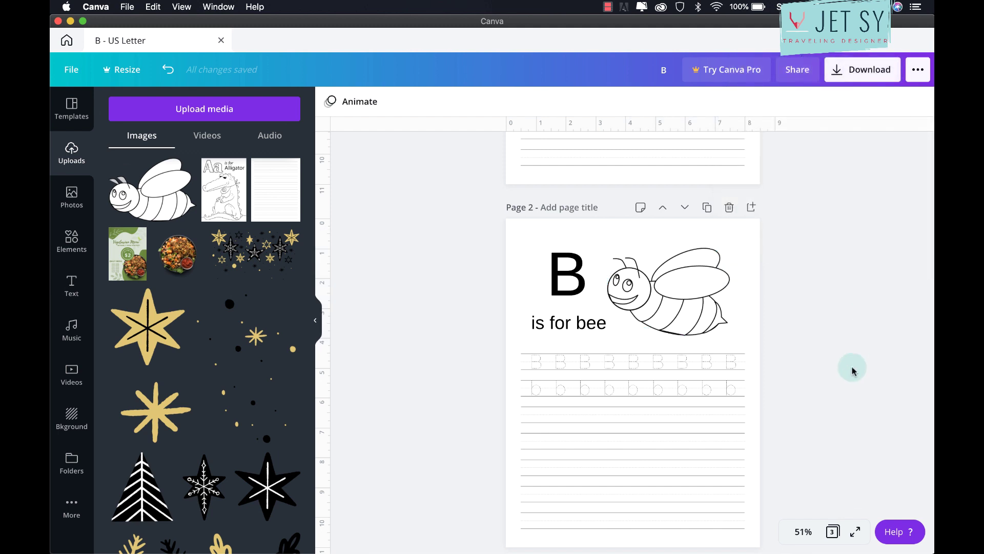
{"action": "scroll", "coordinate": [836, 354], "scroll_direction": "down", "scroll_amount": 10}
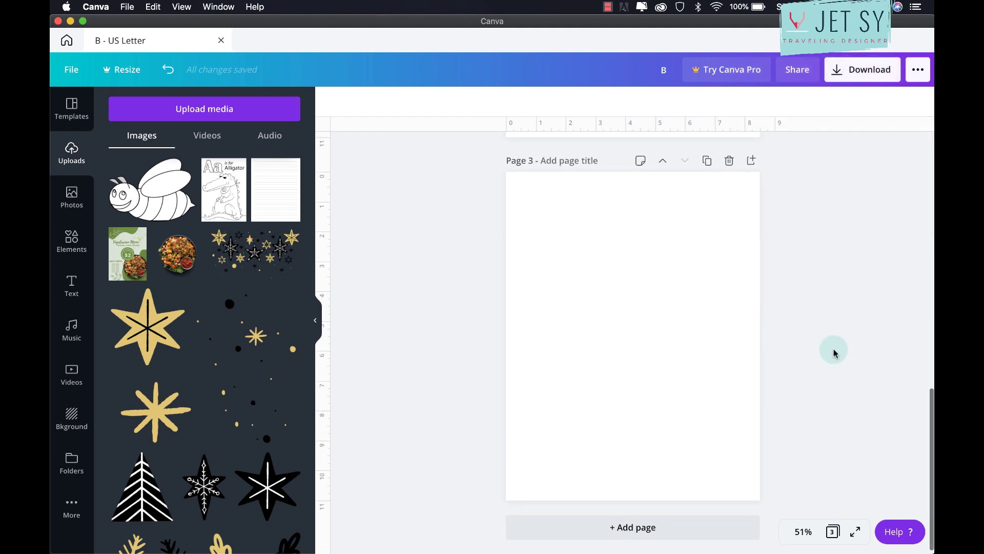